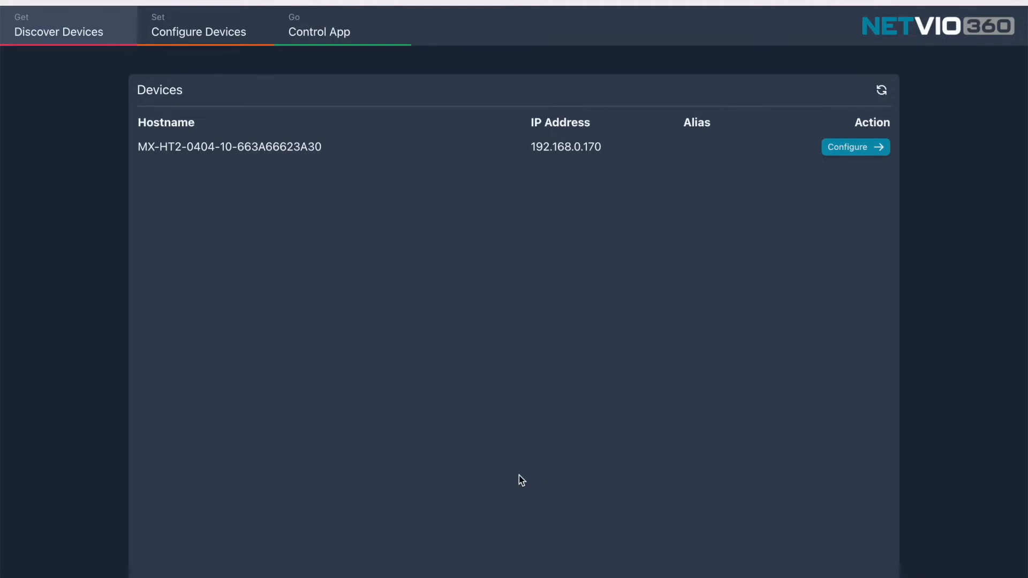
# Open the configuration of the discovered MX-HT2-0404-10 matrix and create an app project from it
pyautogui.click(854, 149)
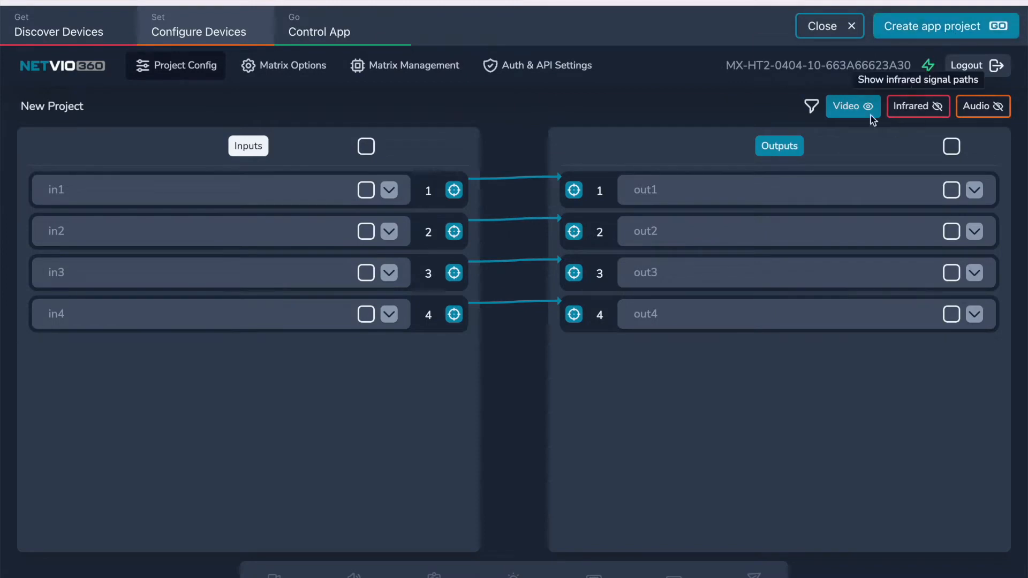
pyautogui.click(906, 36)
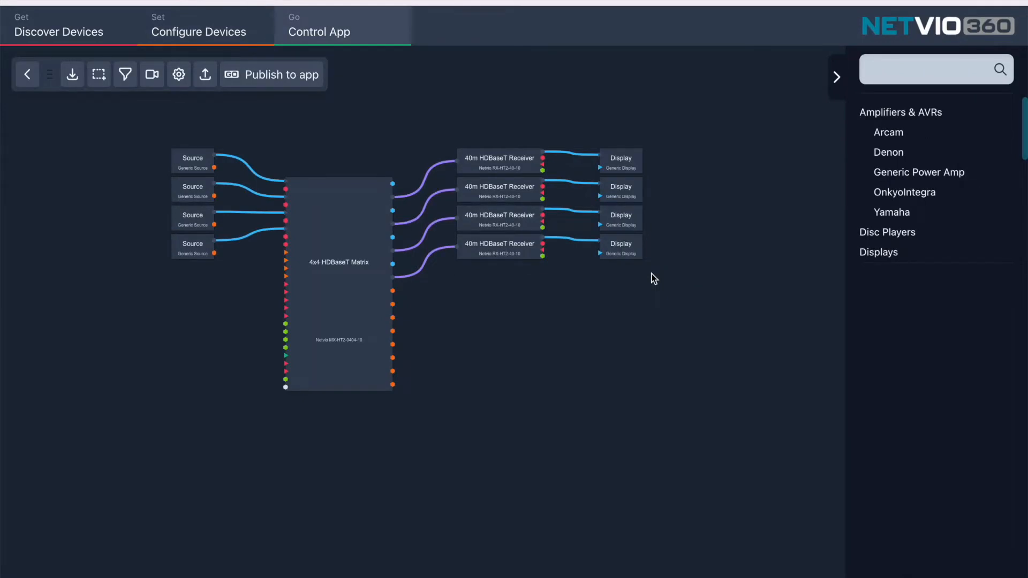
# Check the general IP control settings of the 4x4 HDBaseT Matrix, then save and close them
pyautogui.click(374, 226)
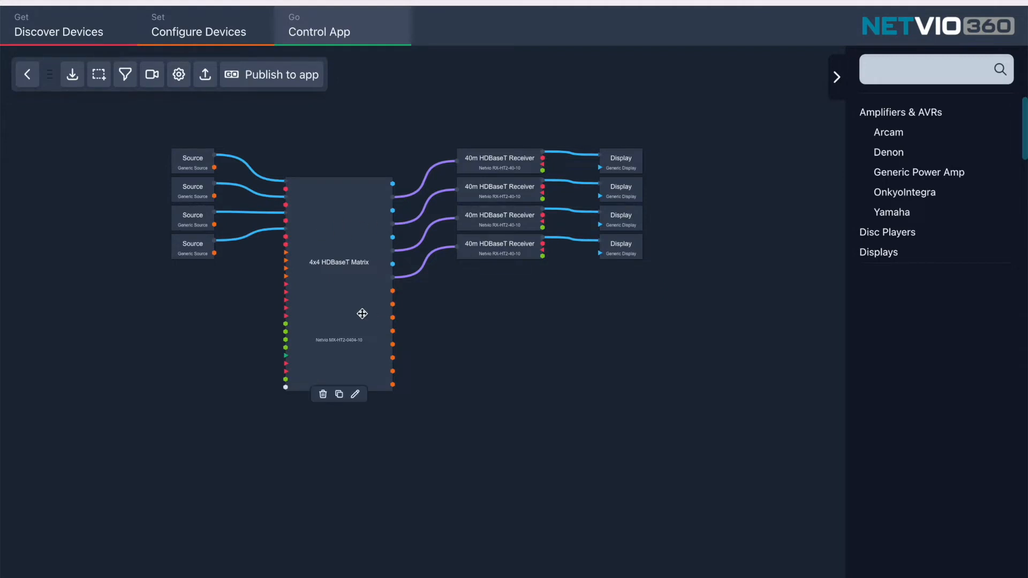
pyautogui.click(356, 396)
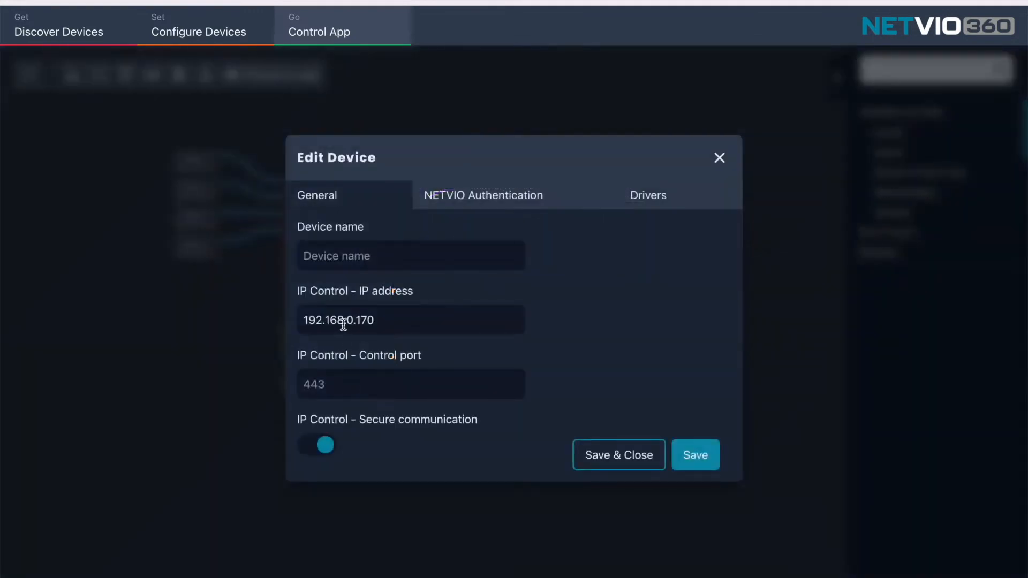
pyautogui.click(648, 465)
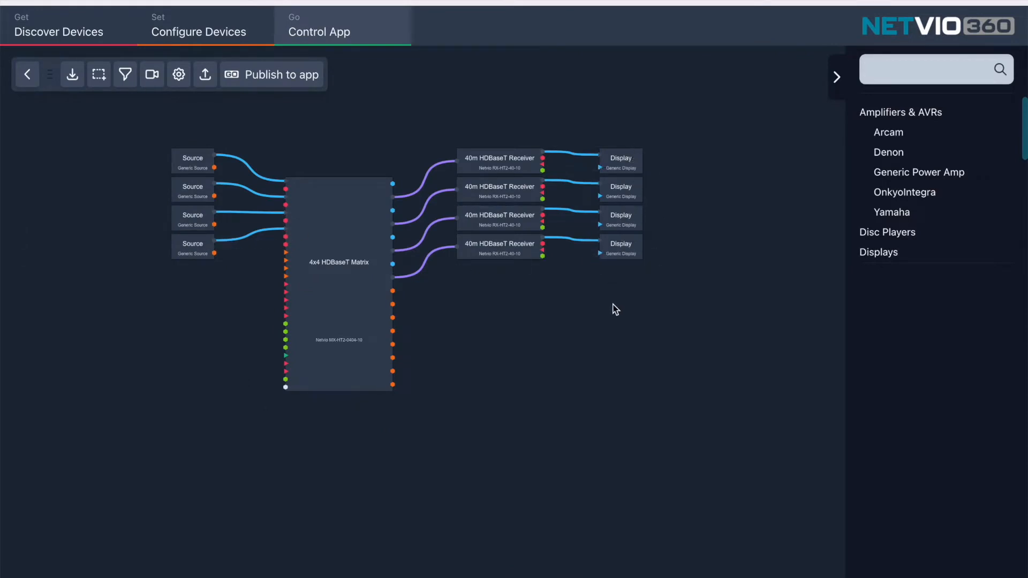
# Delete the four generic Source devices connected to the matrix inputs
pyautogui.click(177, 262)
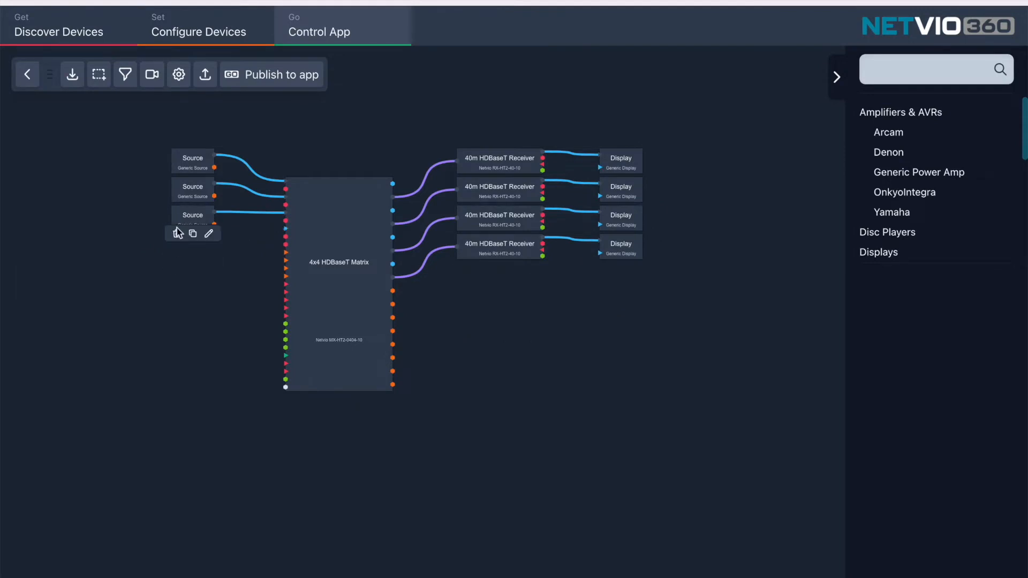
pyautogui.click(177, 234)
pyautogui.click(177, 206)
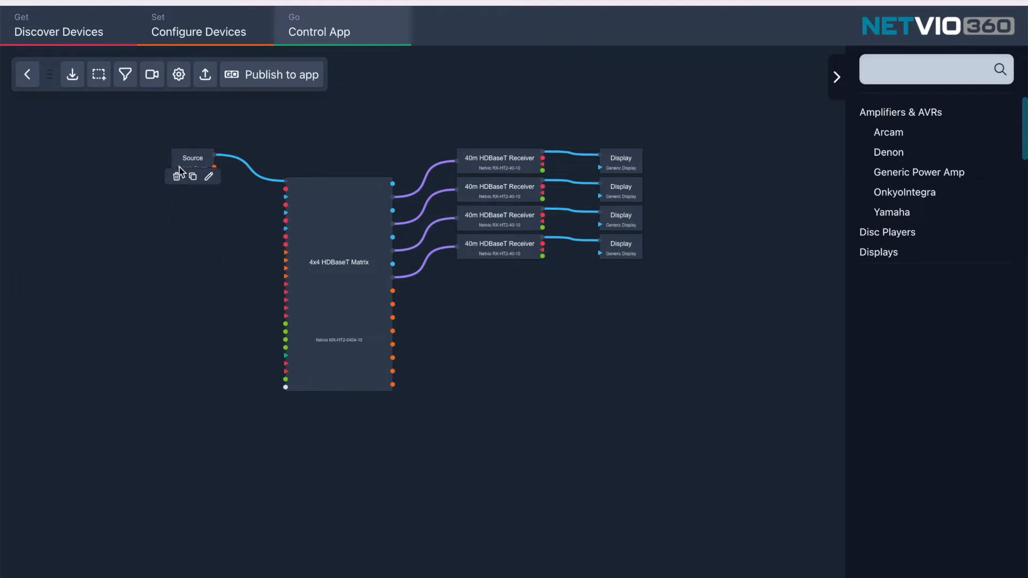
pyautogui.click(177, 176)
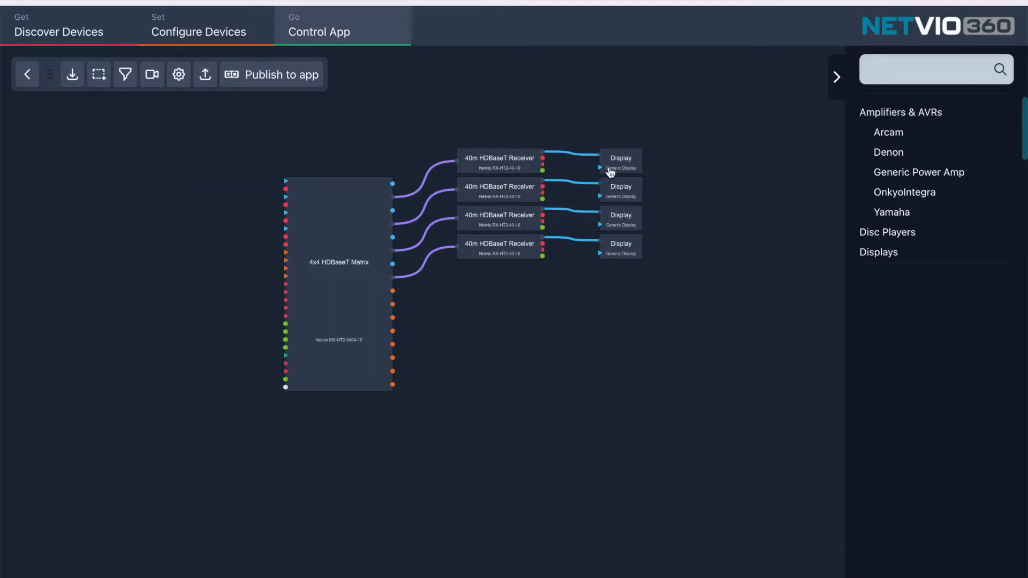
# Delete the four generic Display devices connected to the HDBaseT receivers
pyautogui.click(605, 176)
pyautogui.click(606, 205)
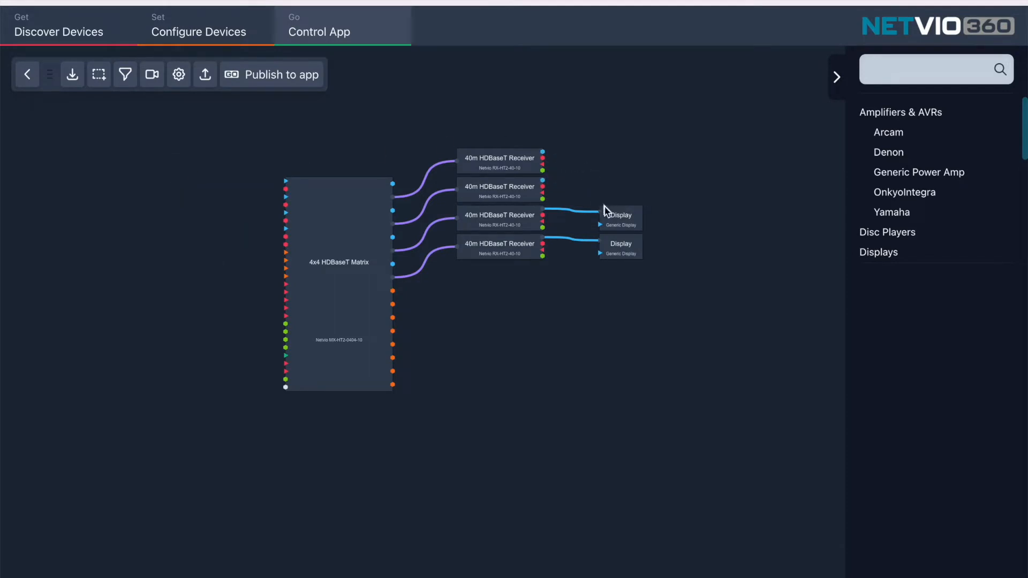
pyautogui.click(605, 234)
pyautogui.click(605, 264)
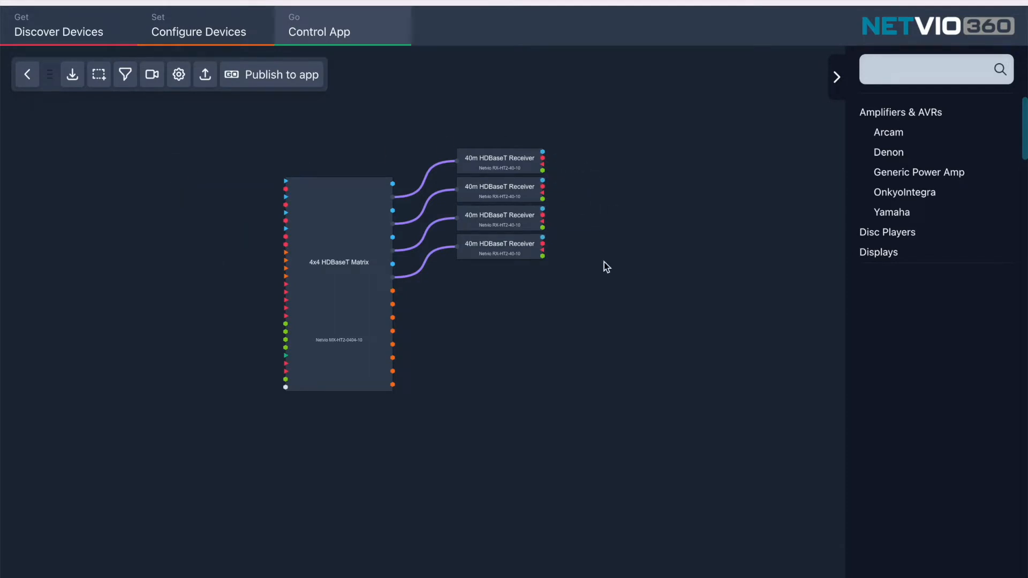
# Spread the four 40m HDBaseT Receivers vertically so they are evenly spaced beside the matrix
pyautogui.moveTo(507, 248); pyautogui.dragTo(508, 303)
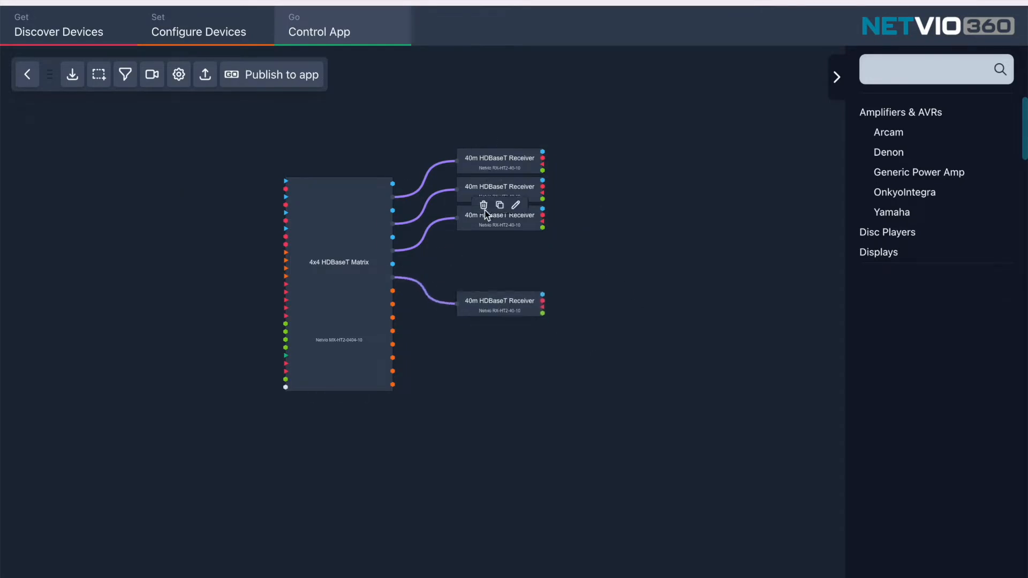
pyautogui.moveTo(487, 214); pyautogui.dragTo(485, 243)
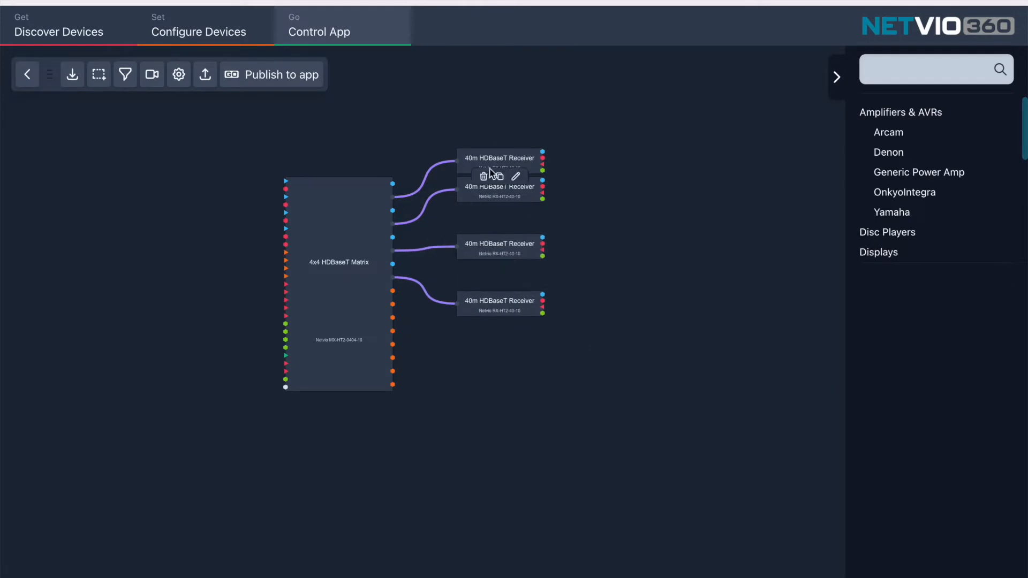
pyautogui.moveTo(490, 159); pyautogui.dragTo(490, 132)
# Add a SkyQ box from the Sky set top boxes on the input side of the matrix
pyautogui.moveTo(368, 130); pyautogui.dragTo(436, 193)
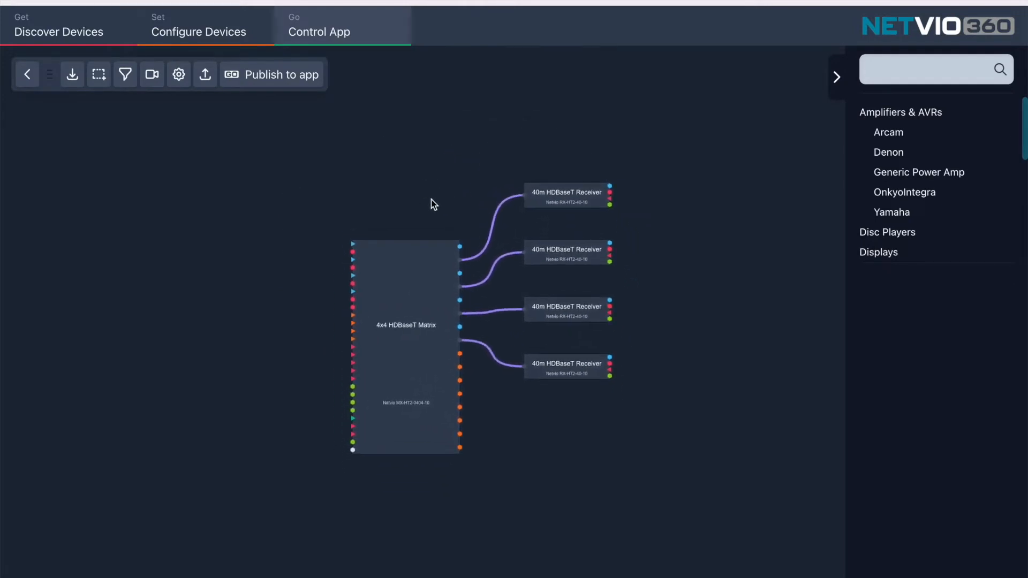
pyautogui.scroll(3, 432, 204)
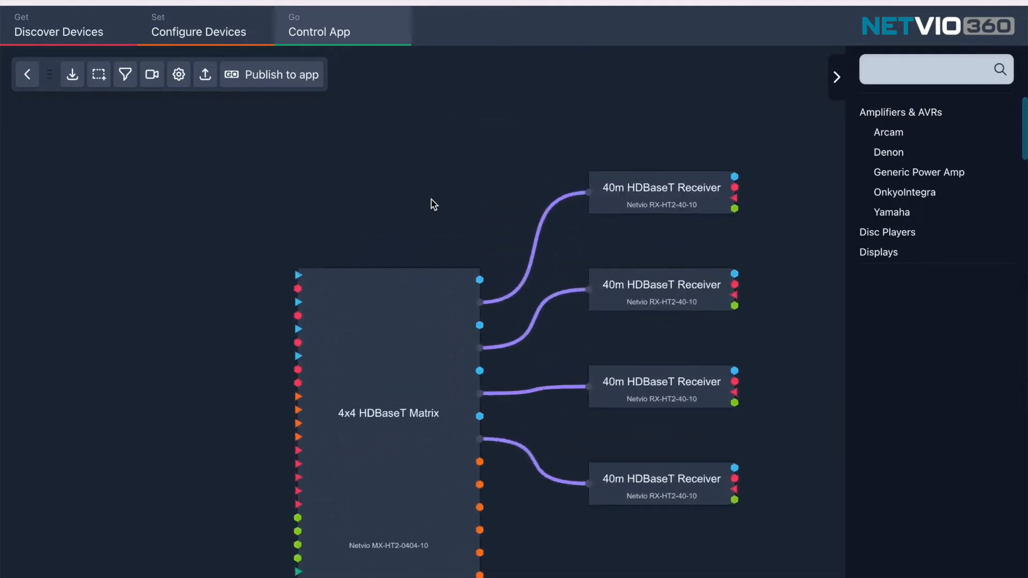
pyautogui.moveTo(432, 227); pyautogui.dragTo(359, 163)
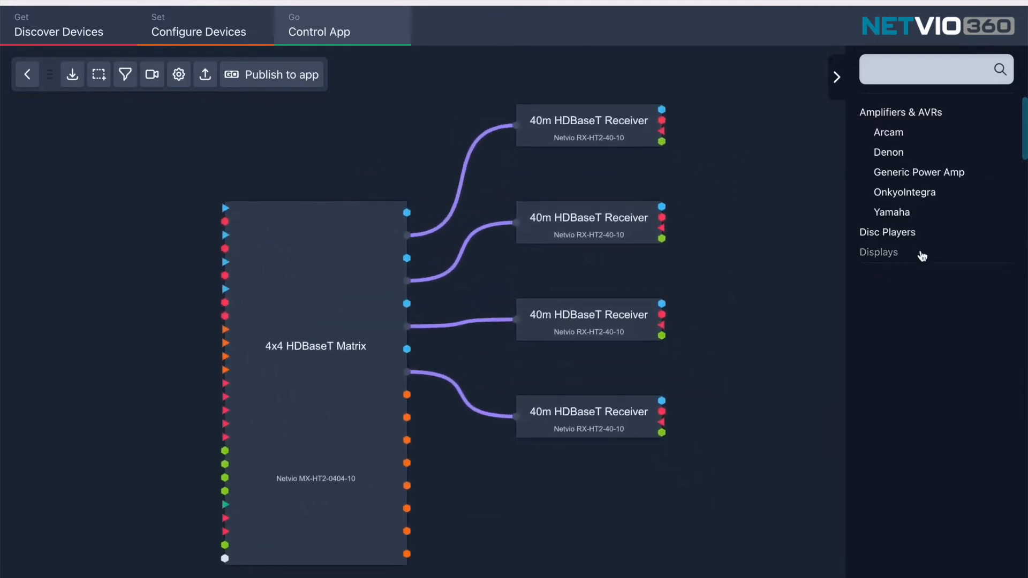
pyautogui.scroll(-5, 919, 234)
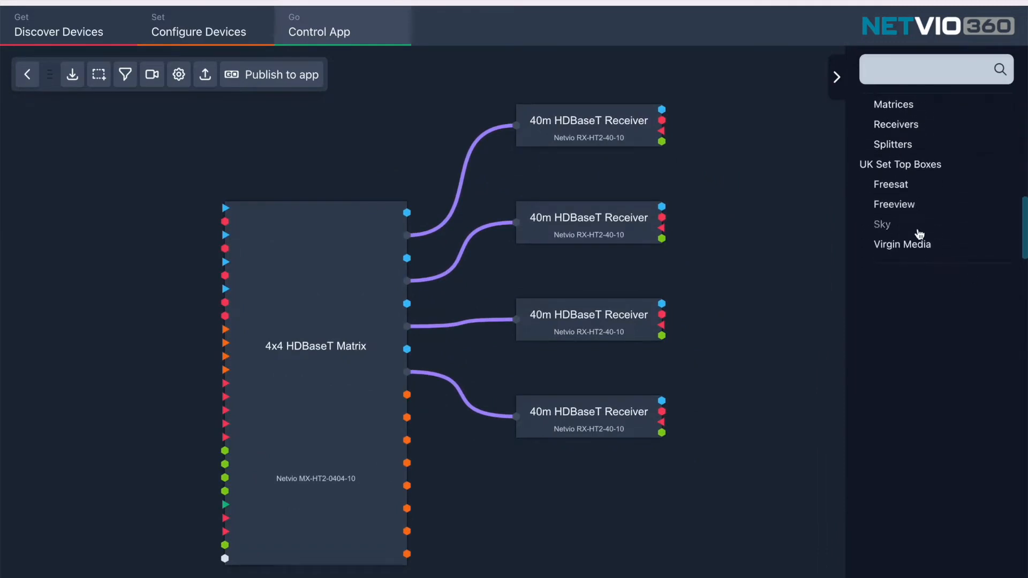
pyautogui.click(880, 227)
pyautogui.moveTo(929, 448); pyautogui.dragTo(82, 178)
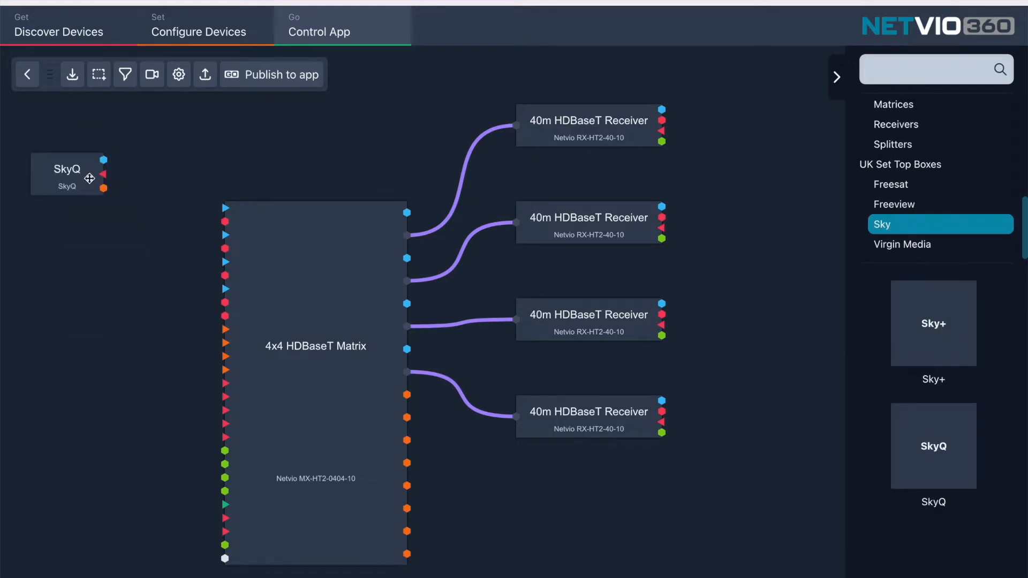
# Add an AppleTV media player below the SkyQ box
pyautogui.scroll(4, 920, 153)
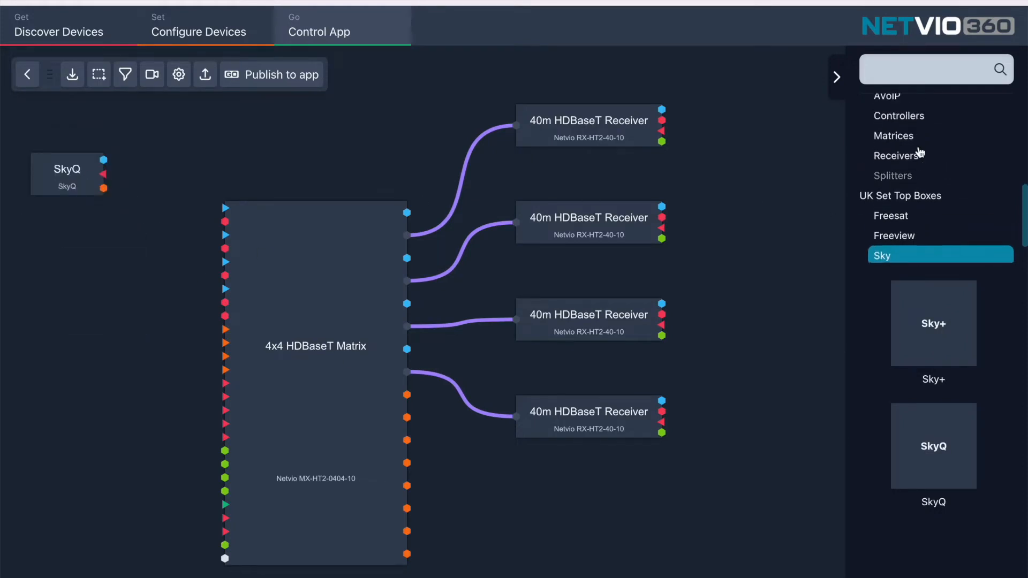
pyautogui.scroll(1, 920, 150)
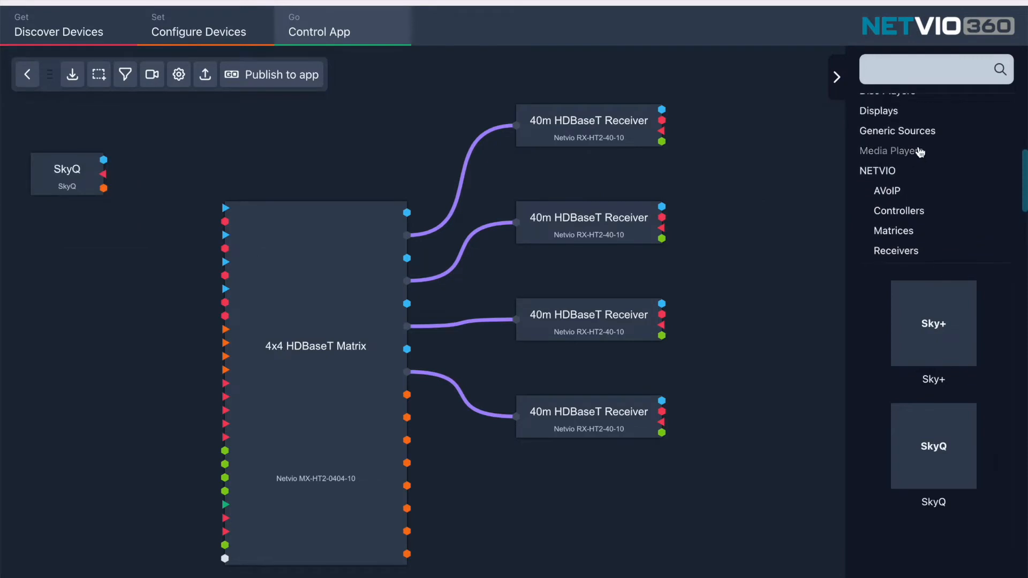
pyautogui.click(920, 151)
pyautogui.moveTo(945, 338); pyautogui.dragTo(77, 258)
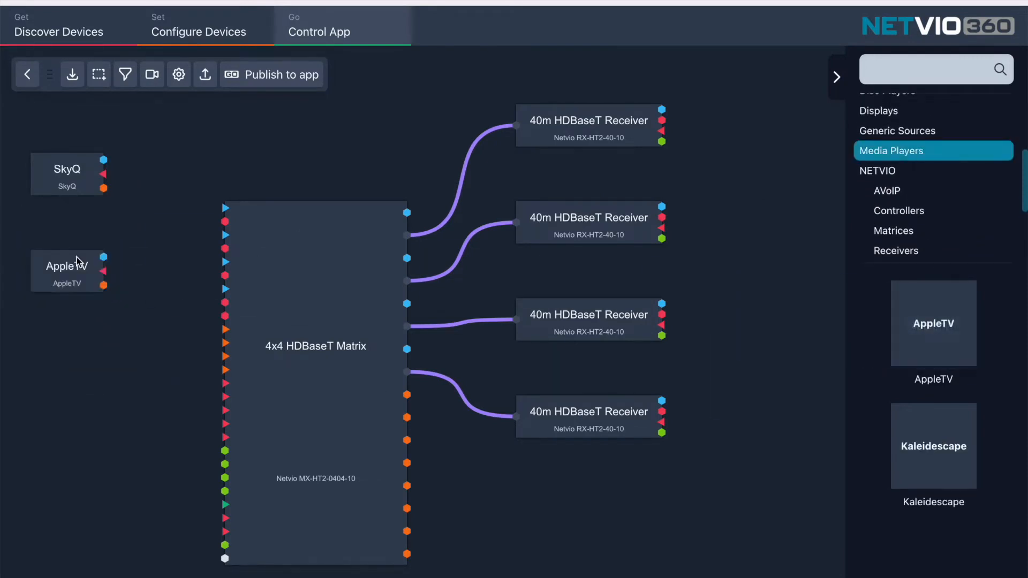
# Add an Oppo Bluray disc player and a Generic CCTV source below the AppleTV
pyautogui.scroll(2, 909, 232)
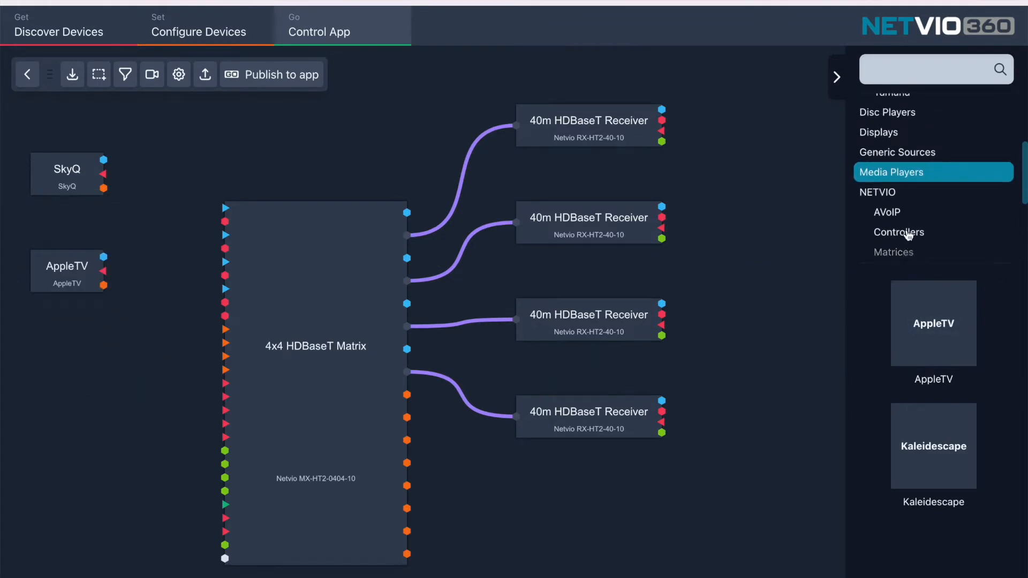
pyautogui.click(908, 150)
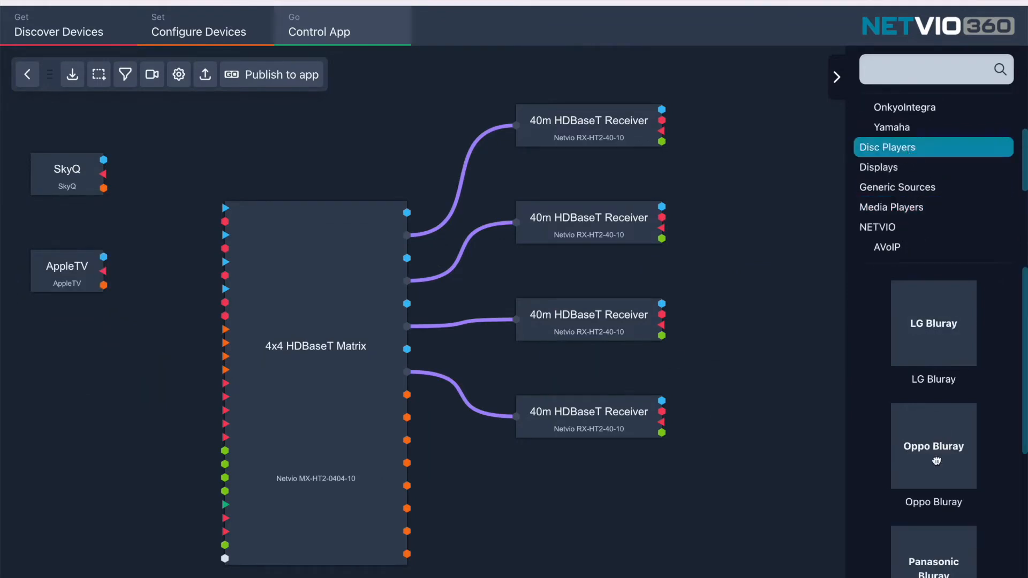
pyautogui.moveTo(936, 461); pyautogui.dragTo(78, 402)
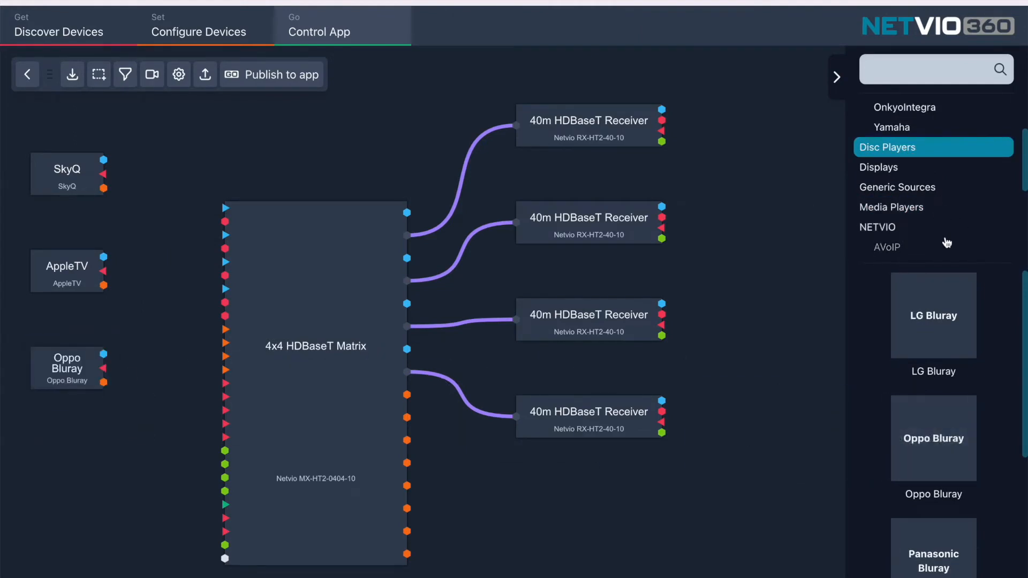
pyautogui.click(928, 196)
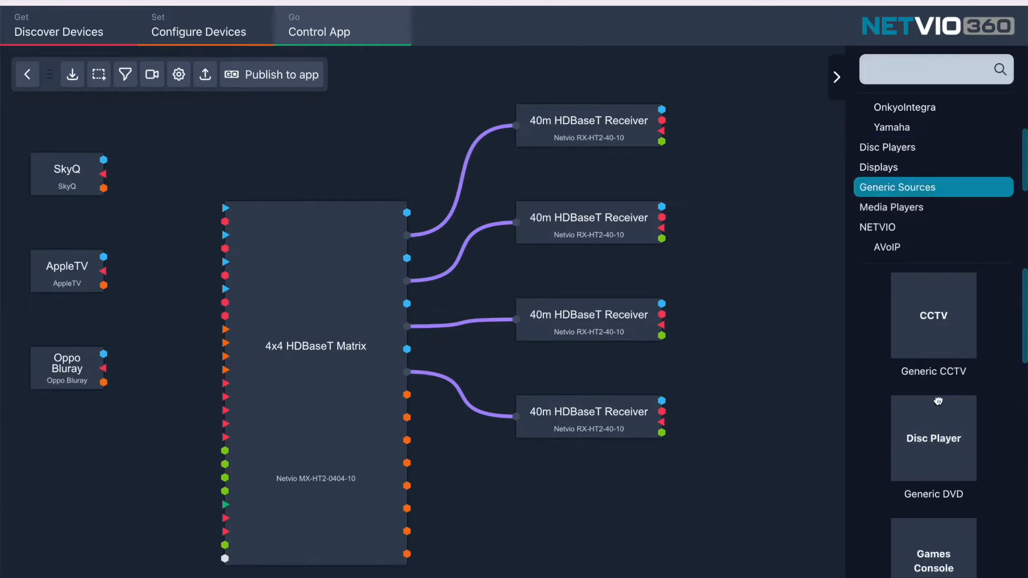
pyautogui.moveTo(934, 317); pyautogui.dragTo(84, 467)
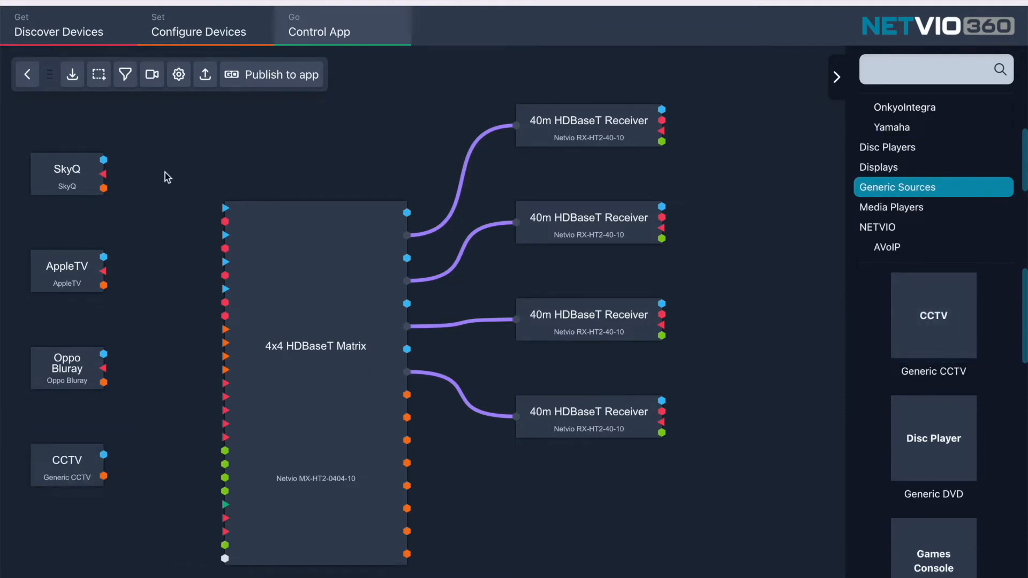
# Connect the video outputs of SkyQ, AppleTV, Oppo Bluray and CCTV to matrix HDMI In 1, 2, 3 and 4 respectively
pyautogui.click(105, 161)
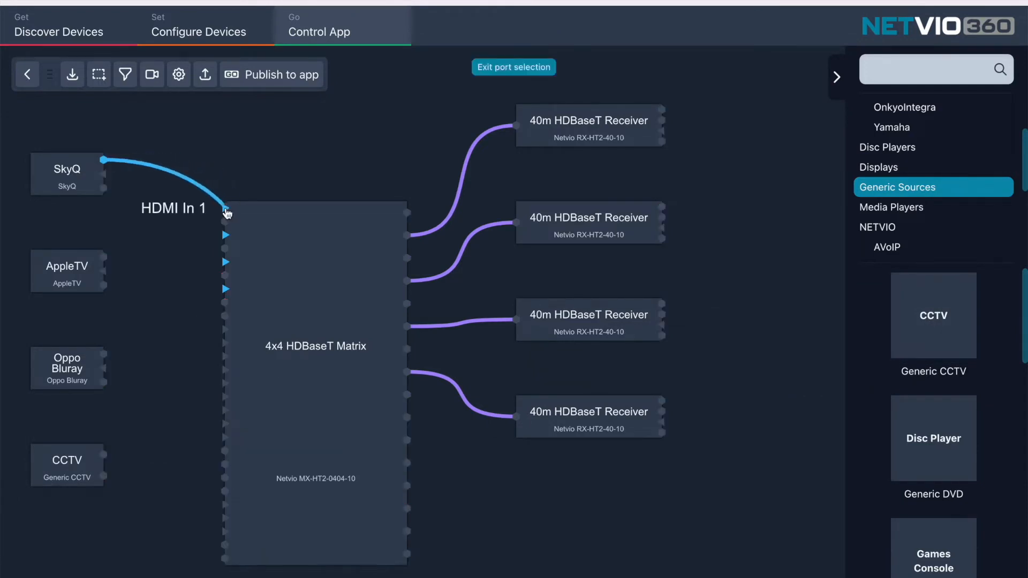
pyautogui.click(225, 209)
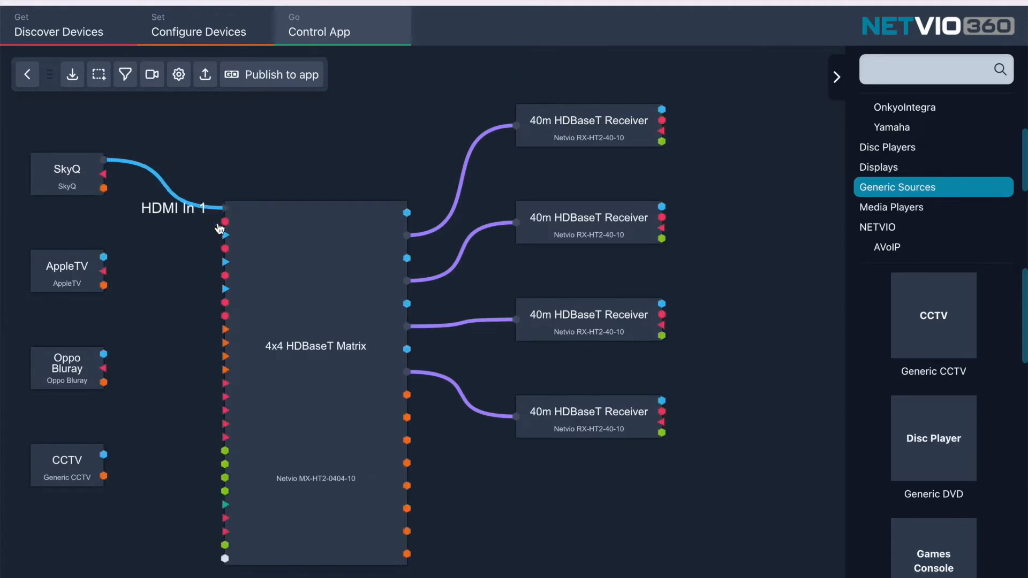
pyautogui.click(104, 257)
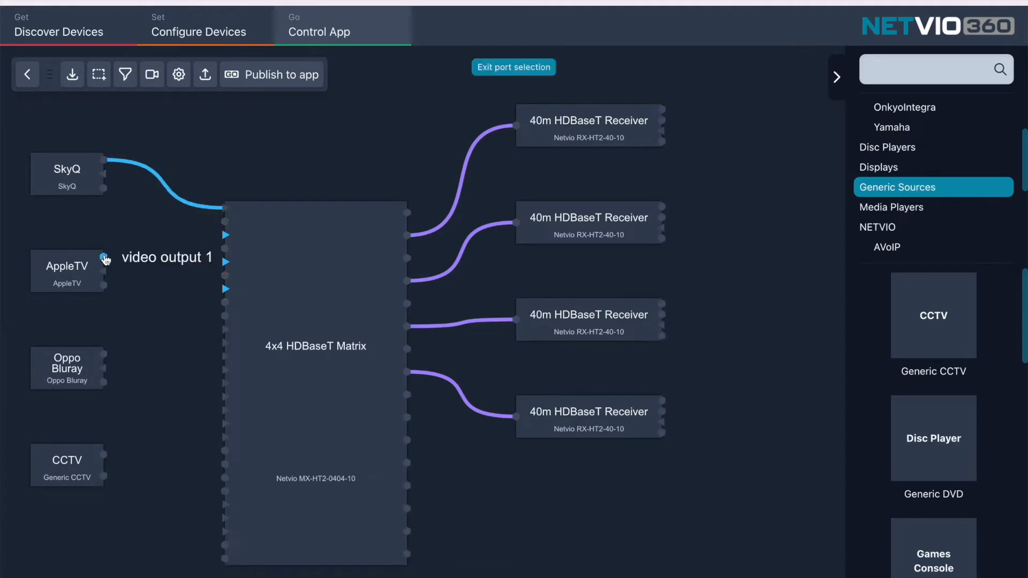
pyautogui.click(226, 236)
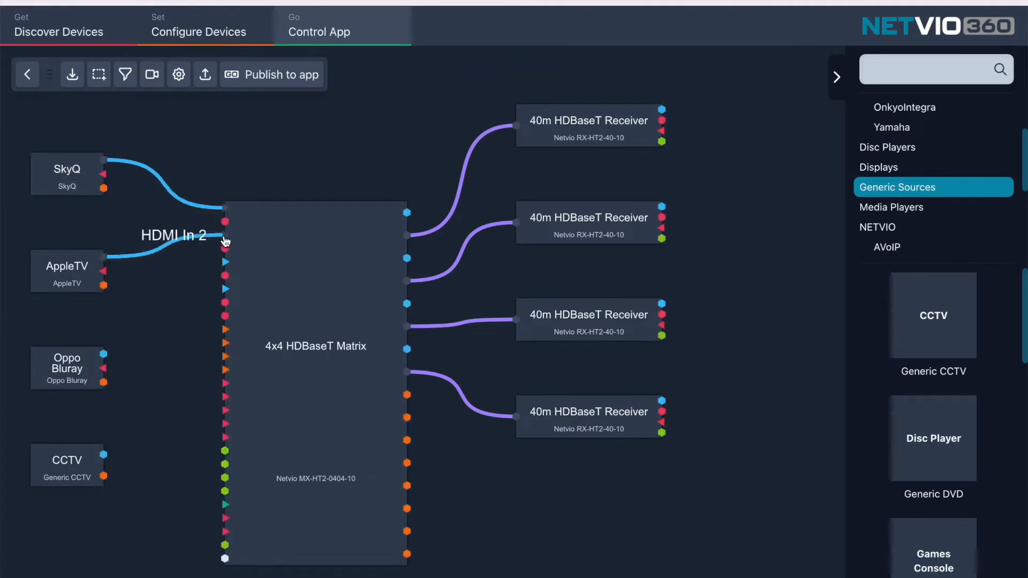
pyautogui.click(104, 356)
pyautogui.click(225, 263)
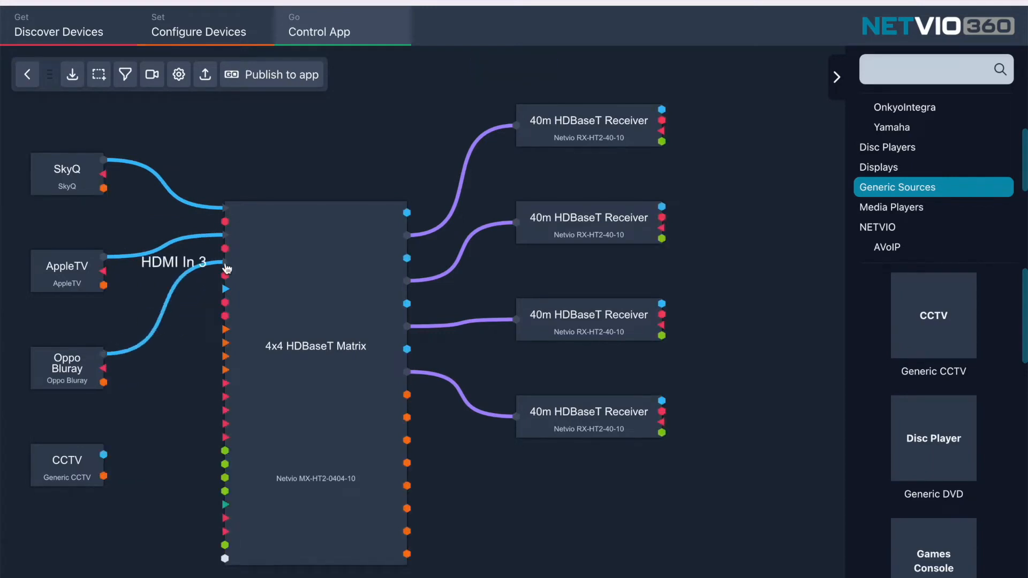
pyautogui.click(103, 454)
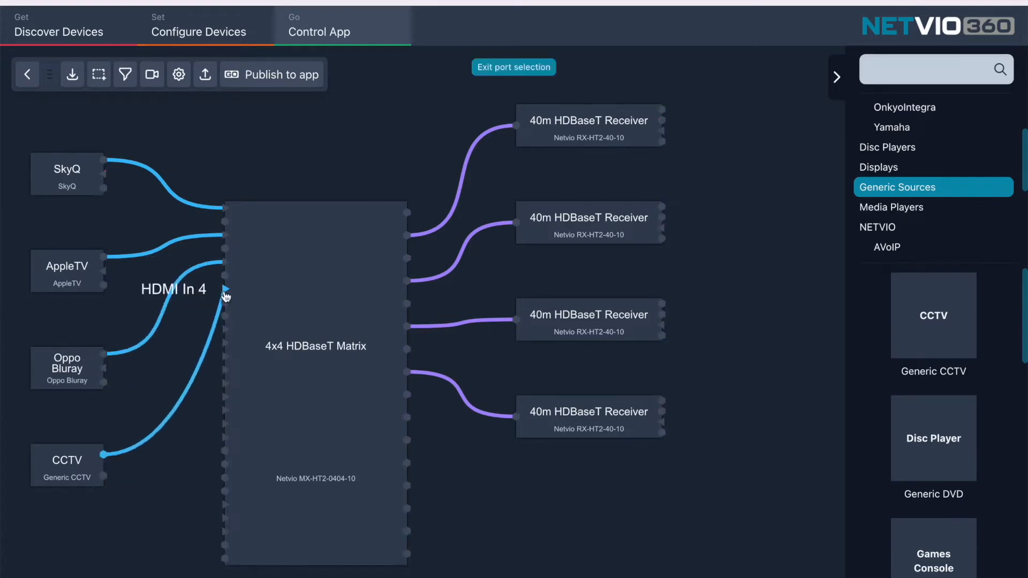
pyautogui.click(226, 291)
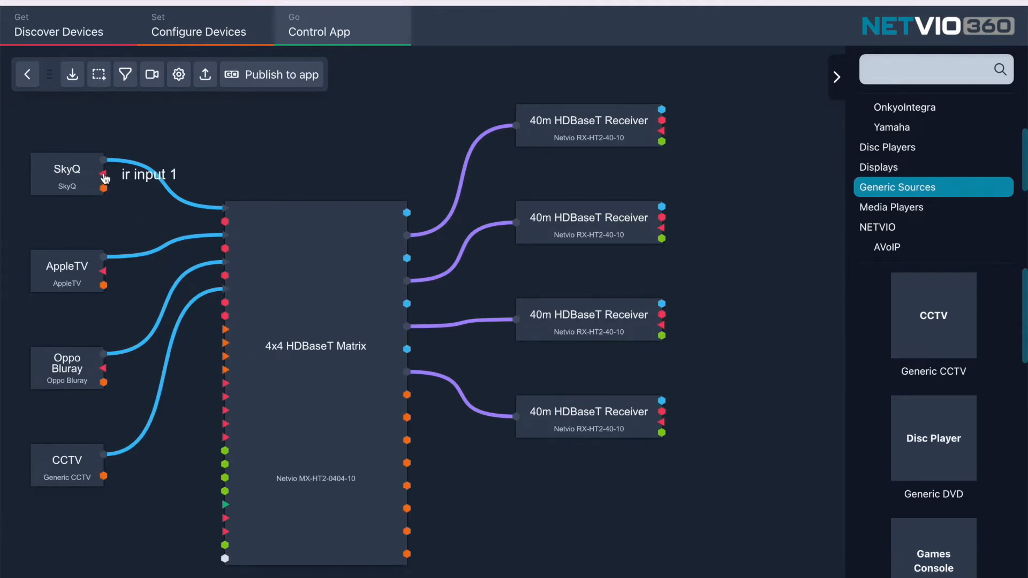
# Connect matrix Infrared Out 1, 2 and 3 to the infrared inputs of SkyQ, AppleTV and Oppo Bluray respectively
pyautogui.click(104, 177)
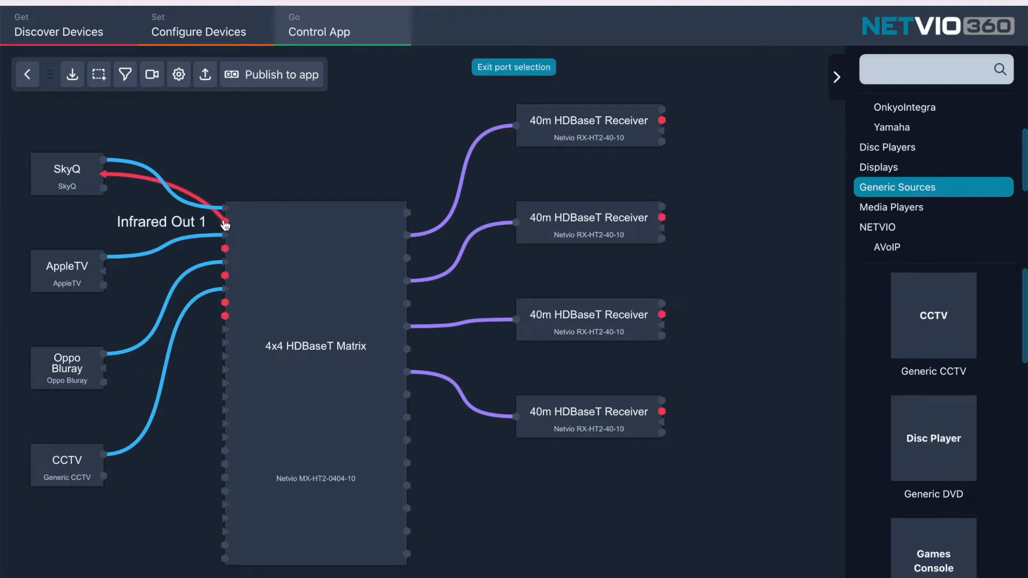
pyautogui.click(225, 222)
pyautogui.click(225, 248)
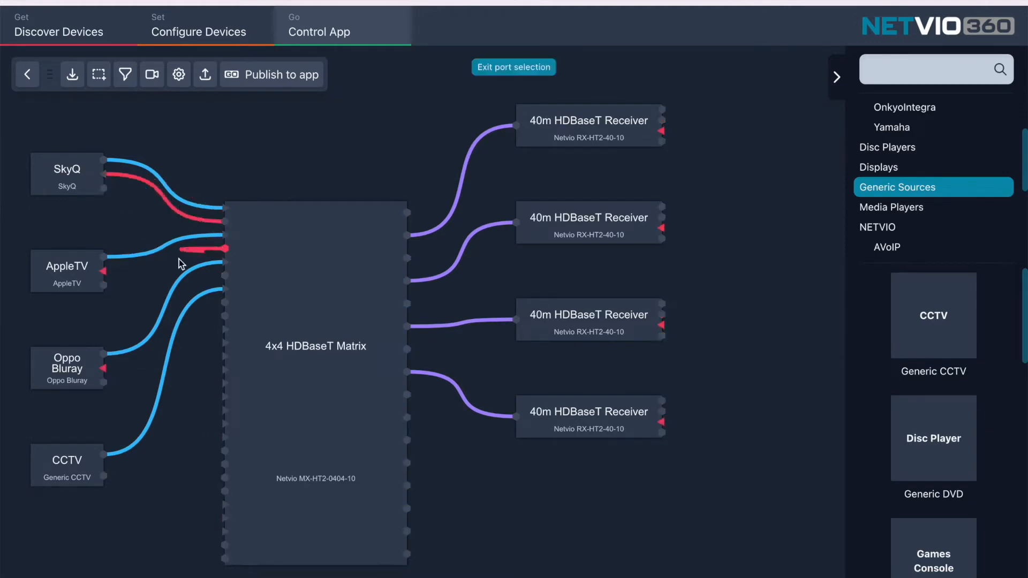
pyautogui.click(103, 271)
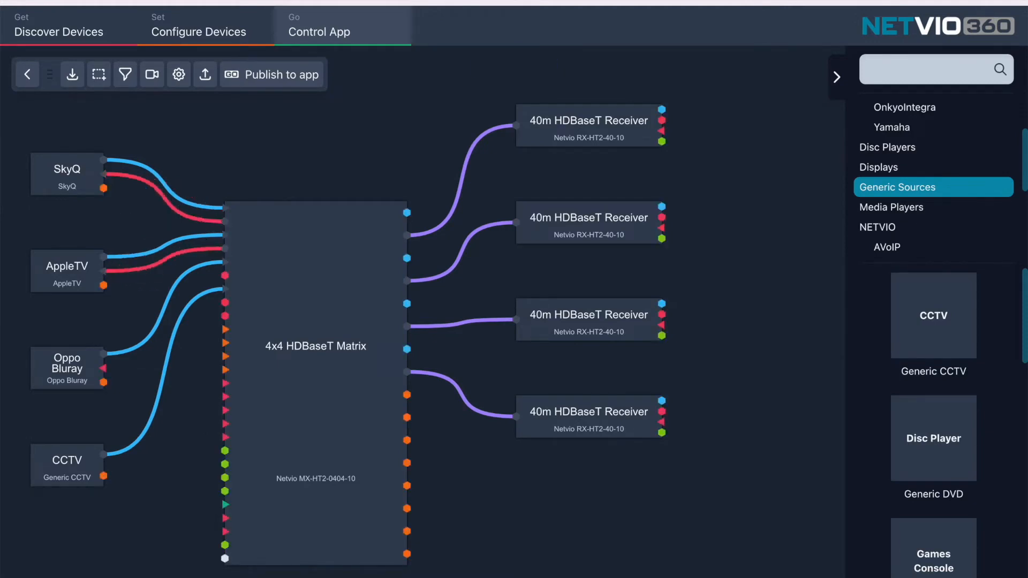
pyautogui.click(225, 276)
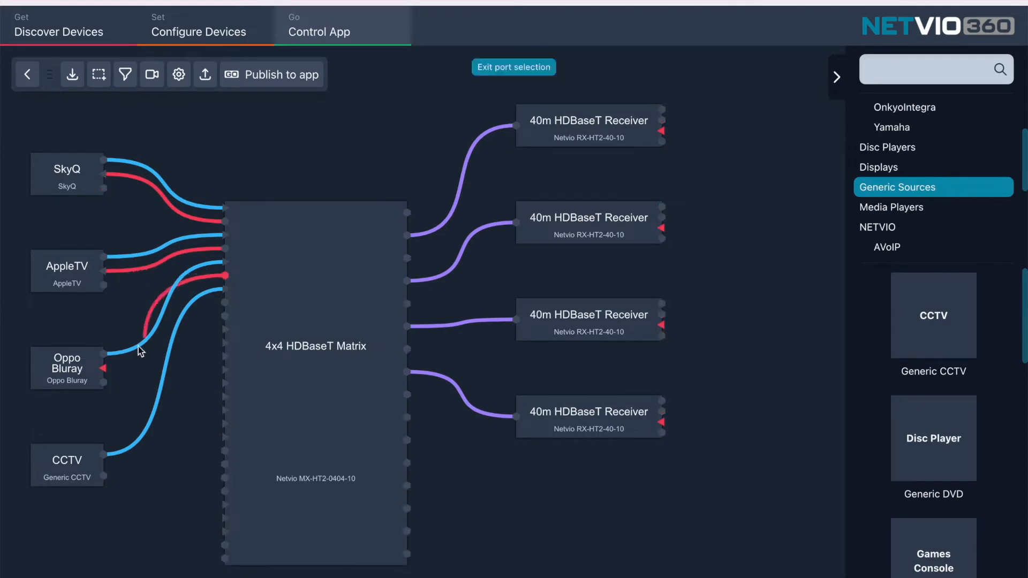
pyautogui.click(105, 369)
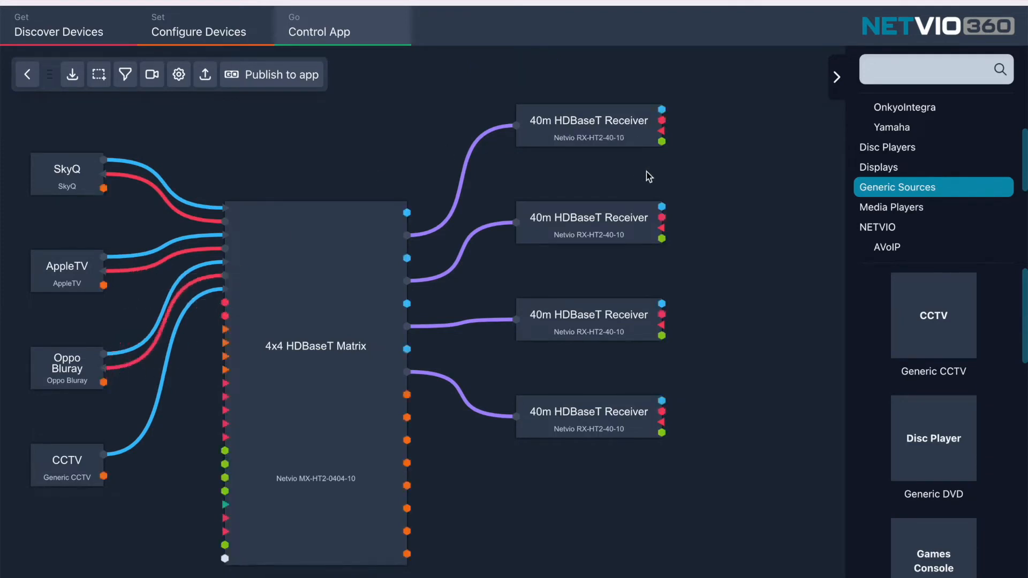
# Add a Sony Bravia IP display on the output side of the matrix, beside the first HDBaseT receiver
pyautogui.moveTo(658, 184); pyautogui.dragTo(531, 229)
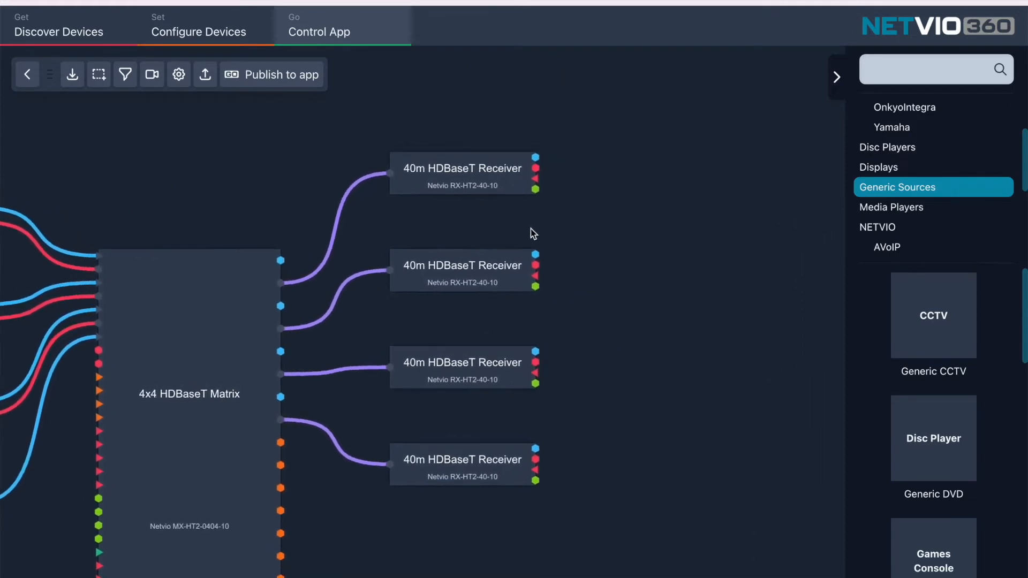
pyautogui.click(925, 174)
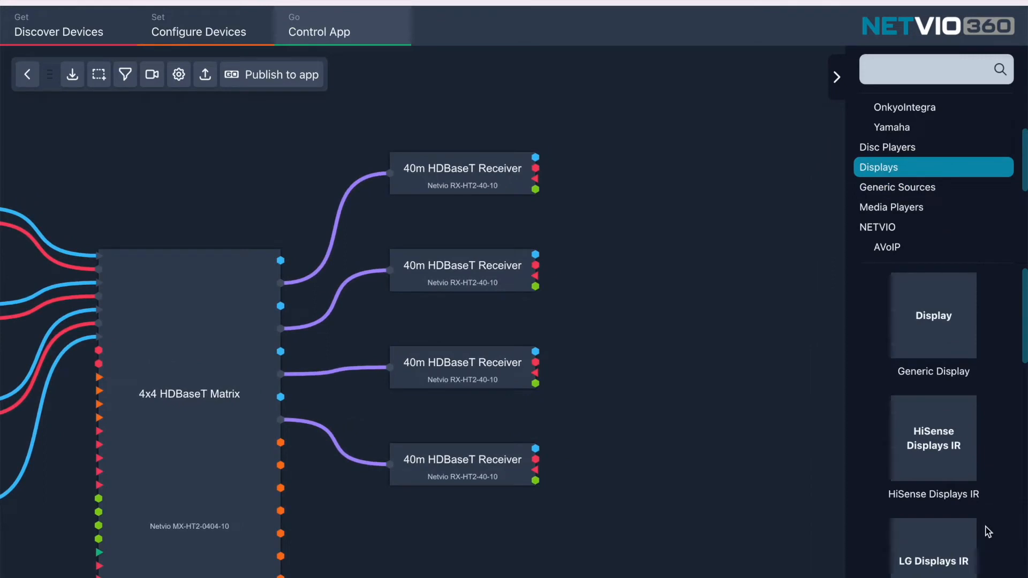
pyautogui.scroll(-7, 988, 531)
pyautogui.scroll(-6, 988, 532)
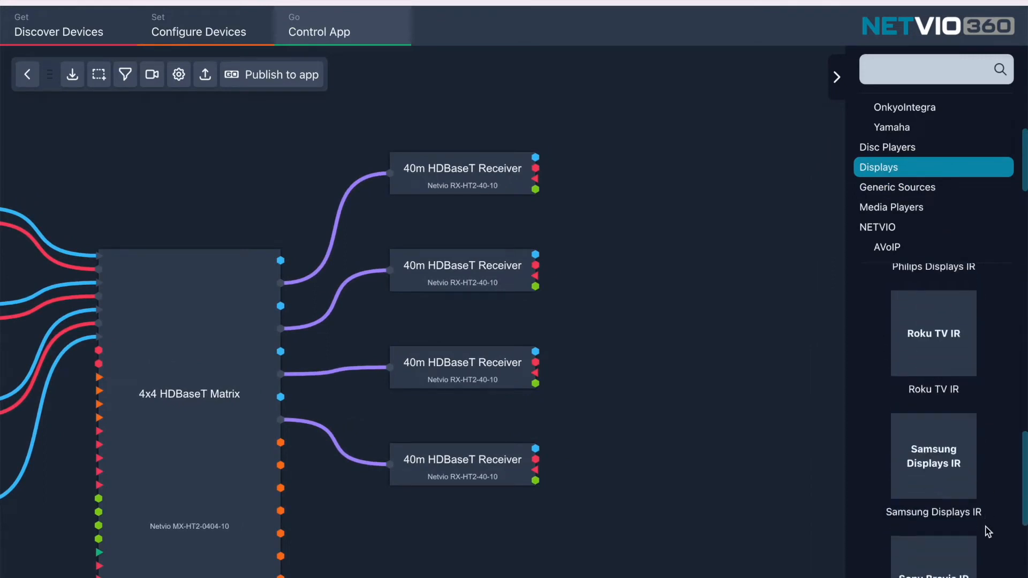
pyautogui.moveTo(956, 413); pyautogui.dragTo(730, 146)
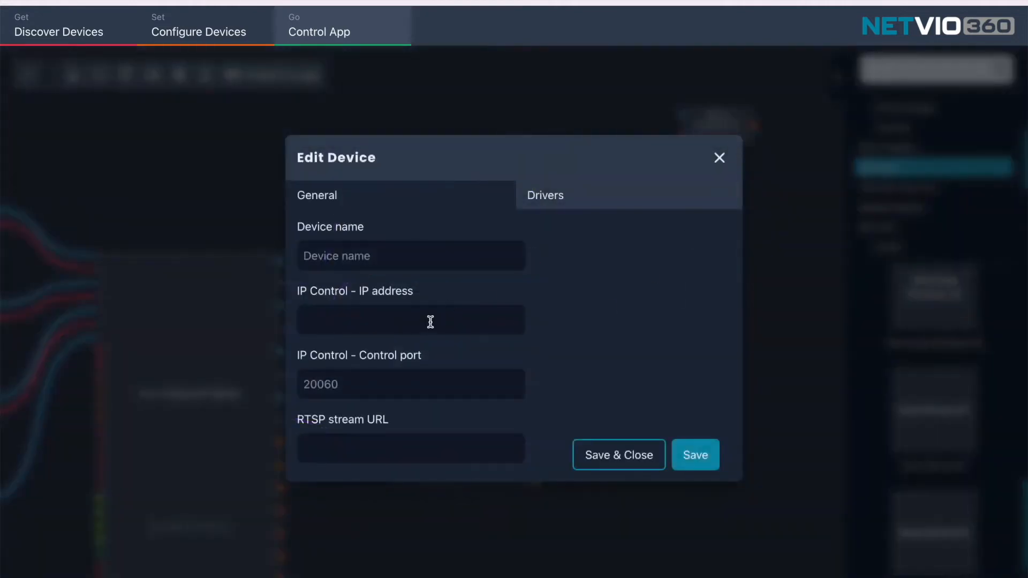
# Set the Sony display's control IP address to 192.168.0.169 and connect the first receiver's HDMI output to its video input
pyautogui.click(430, 321)
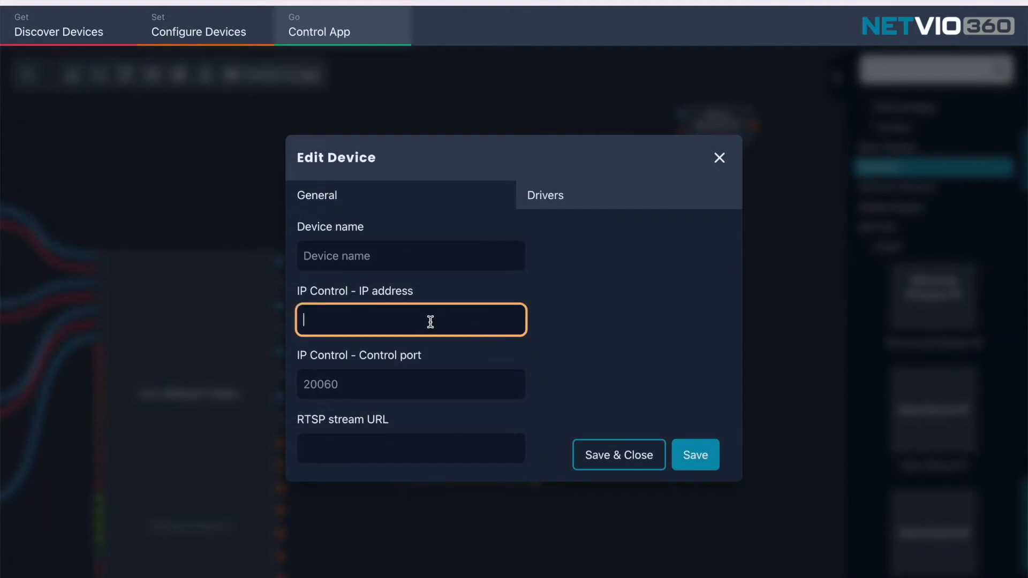
pyautogui.write('192.168.0.169')
pyautogui.click(648, 456)
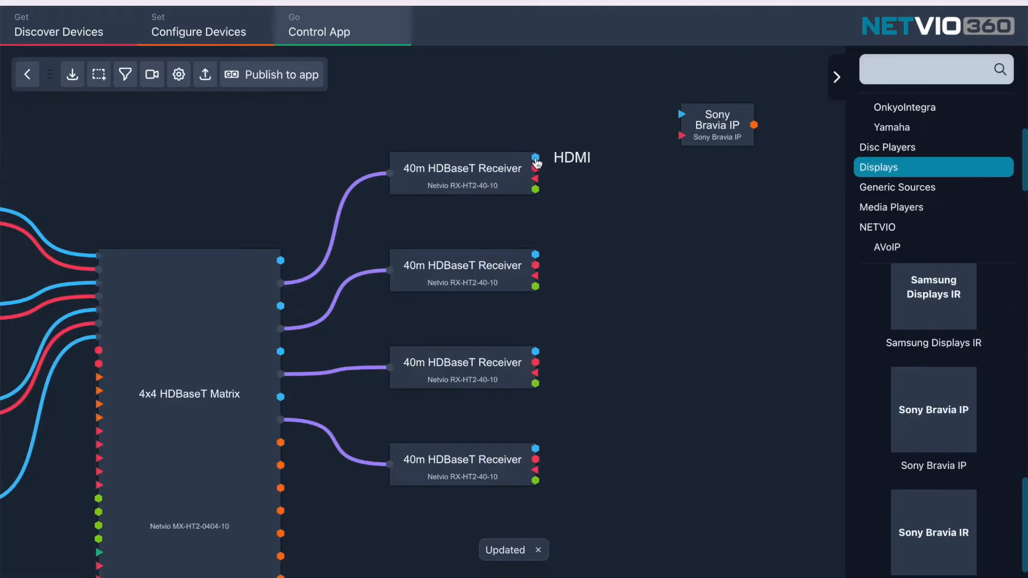
pyautogui.click(536, 159)
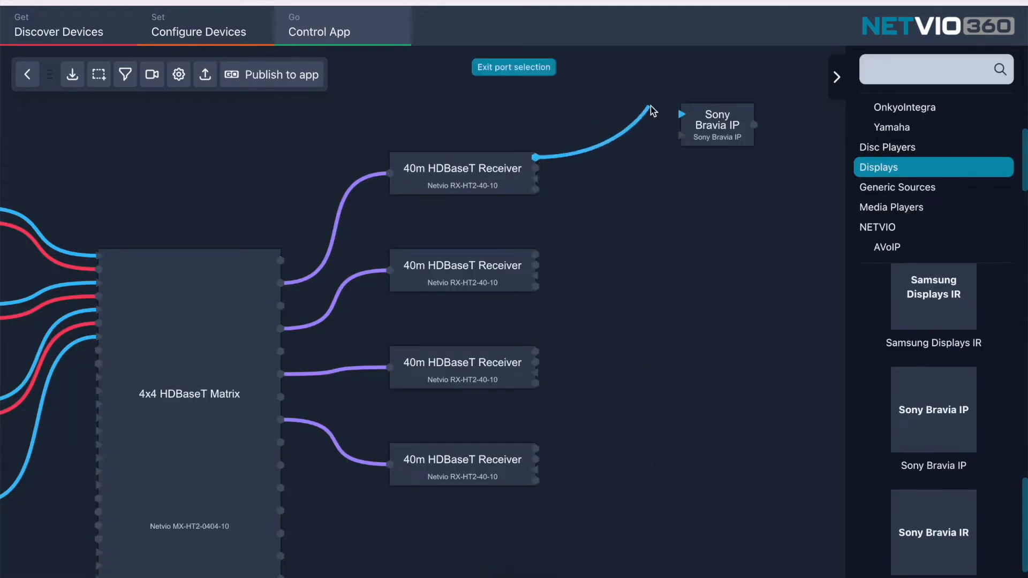
pyautogui.click(683, 118)
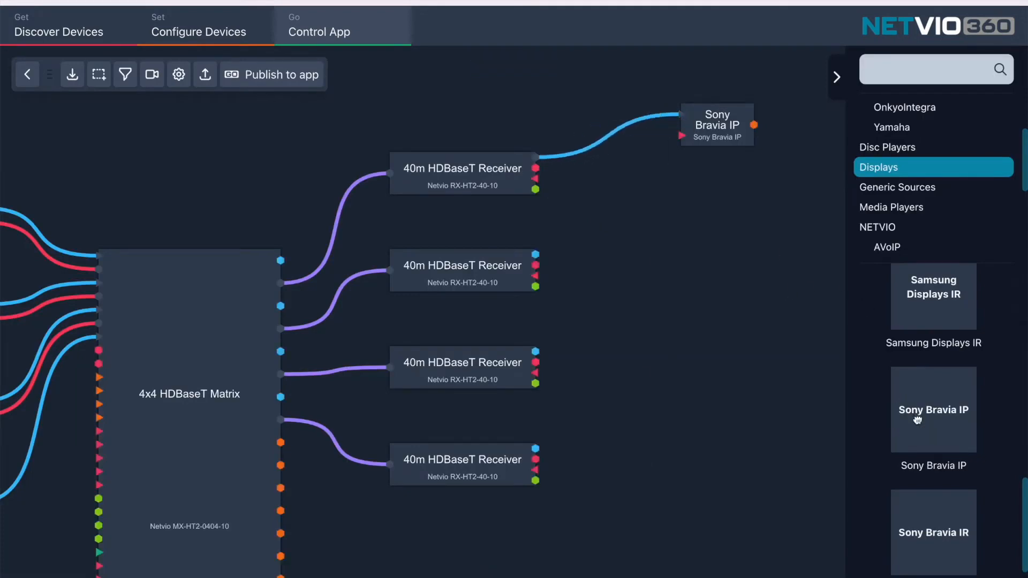
# Add another Sony Bravia IP display beside the second receiver and set its control IP address to 192.168.0.12
pyautogui.moveTo(932, 411); pyautogui.dragTo(723, 254)
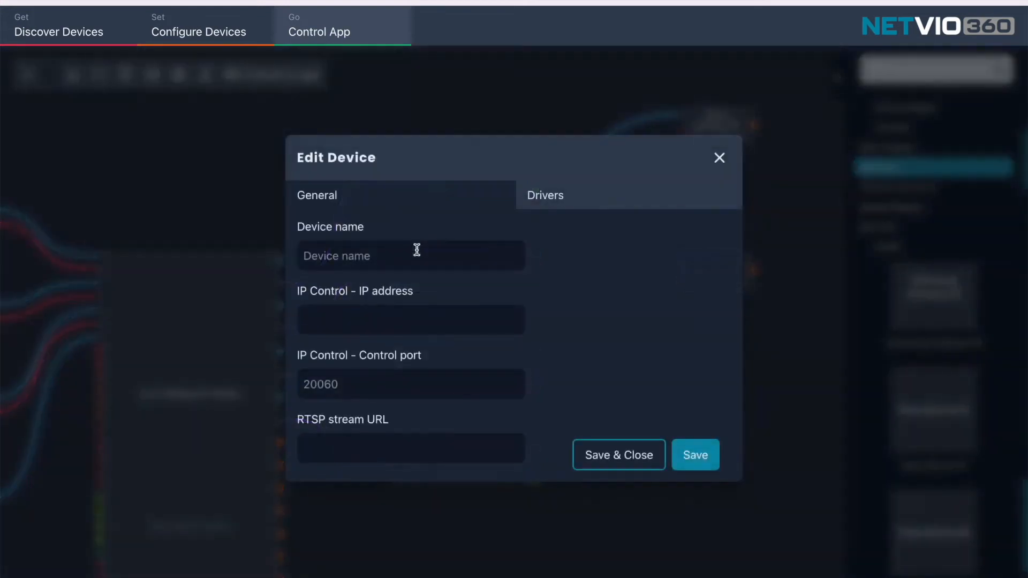
pyautogui.click(405, 326)
pyautogui.write('192.168.0')
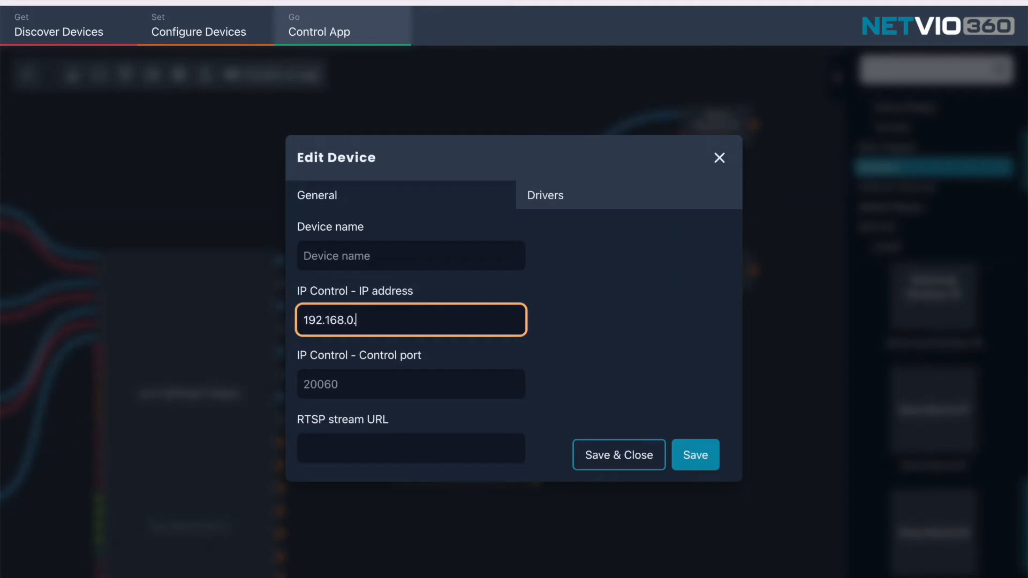
pyautogui.write('.12')
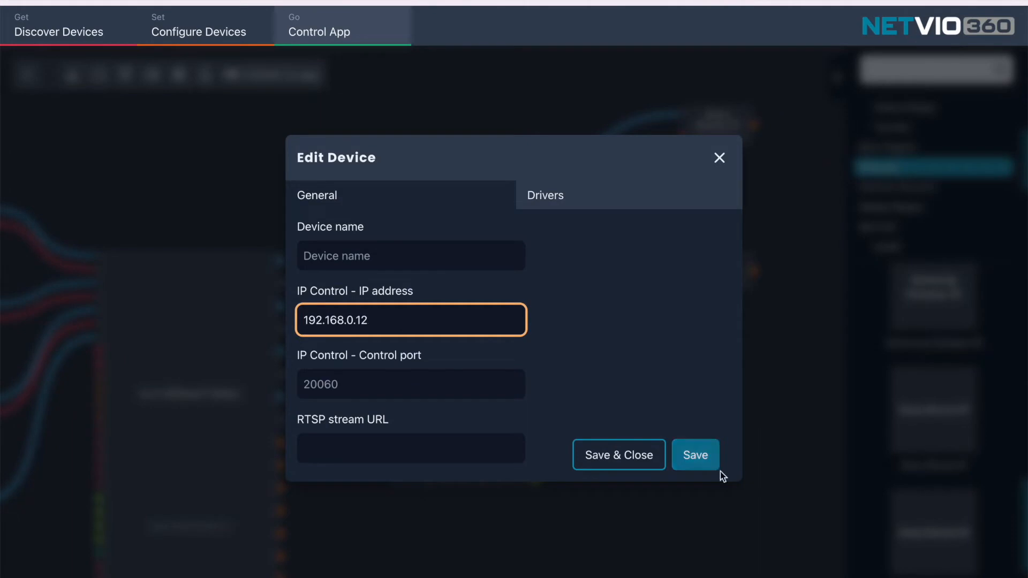
pyautogui.click(650, 461)
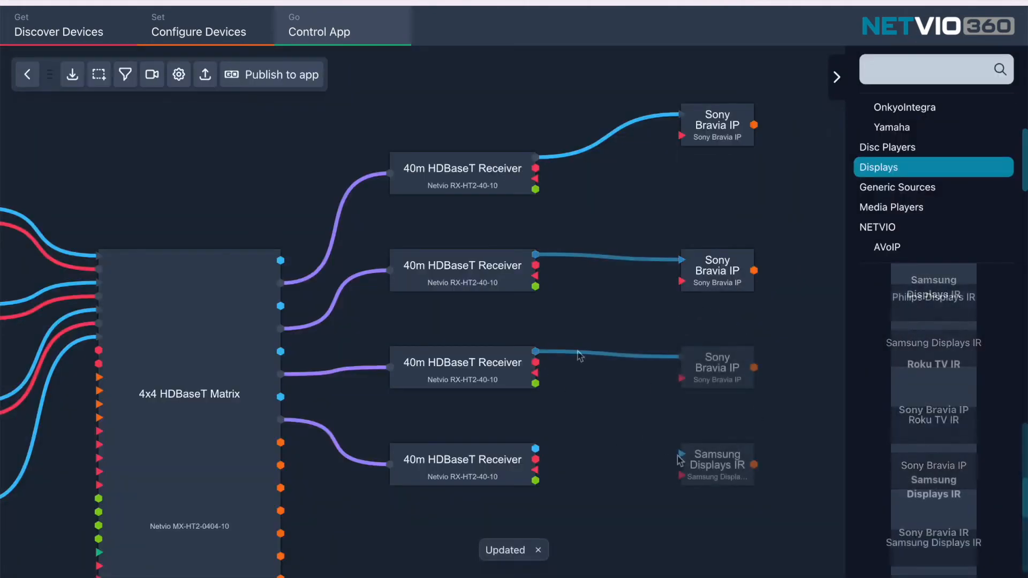
# Connect the fourth receiver's HDMI and infrared outputs to the Samsung display's video and IR In ports
pyautogui.click(681, 454)
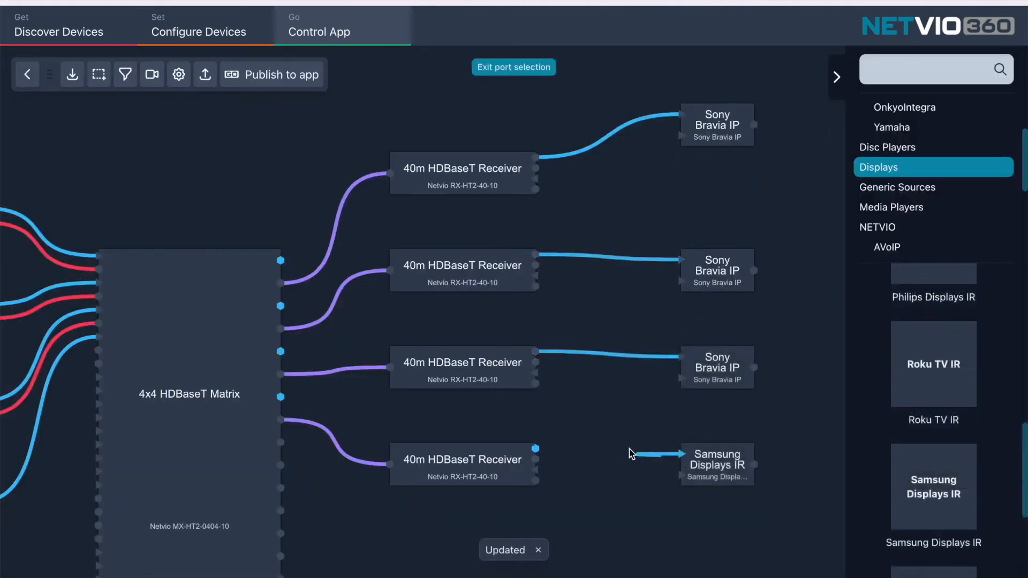
pyautogui.click(537, 448)
pyautogui.moveTo(683, 480)
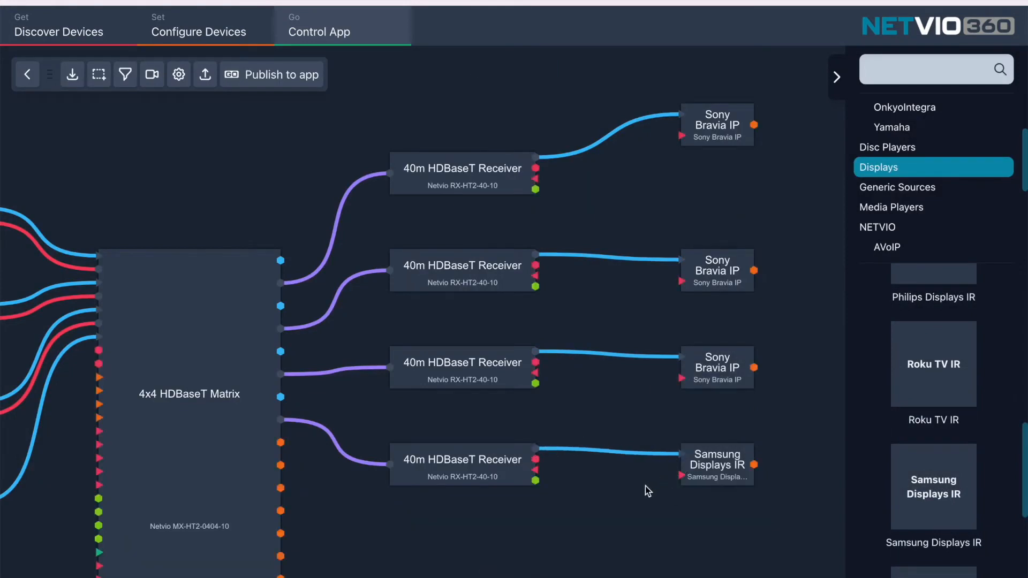
pyautogui.click(681, 478)
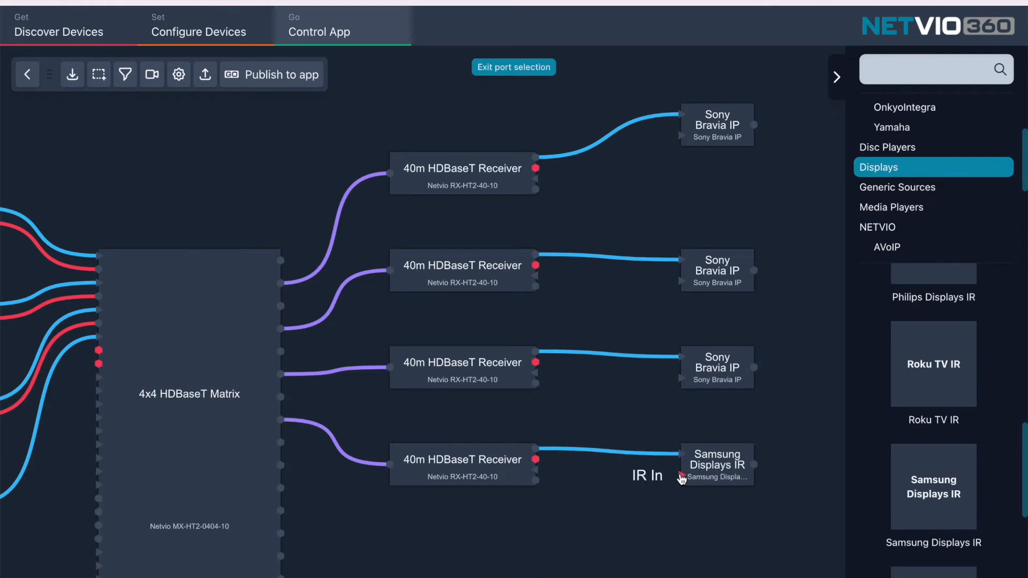
pyautogui.click(536, 461)
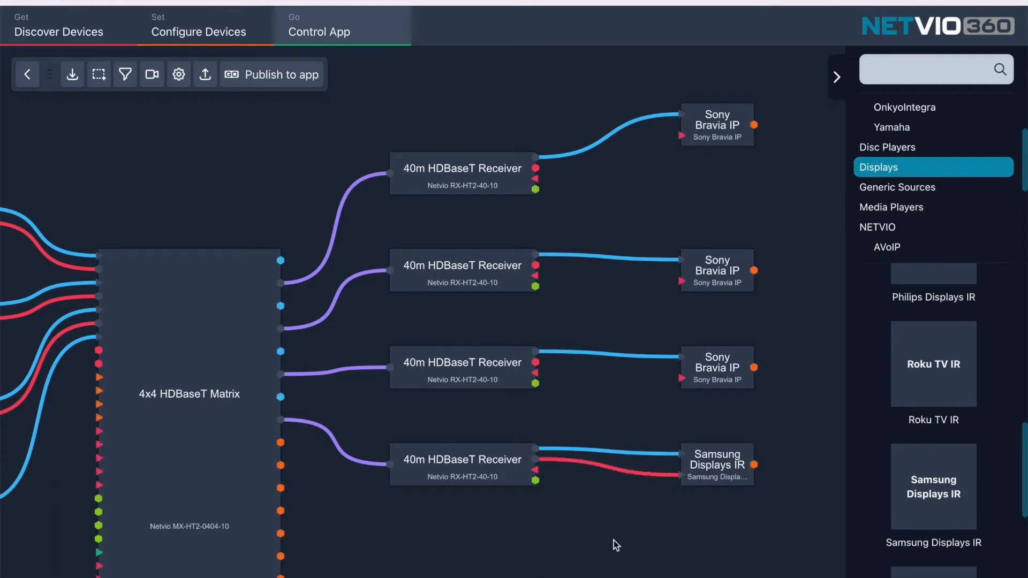
# Abandon a trial infrared connection from the first receiver and delete the video link between that receiver and its Sony Bravia display
pyautogui.click(537, 169)
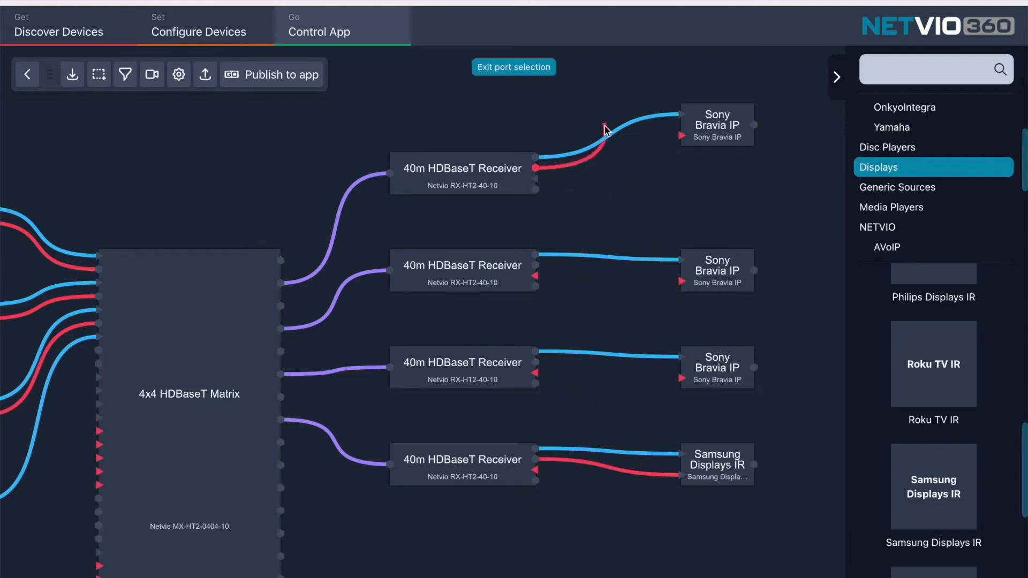
pyautogui.click(503, 70)
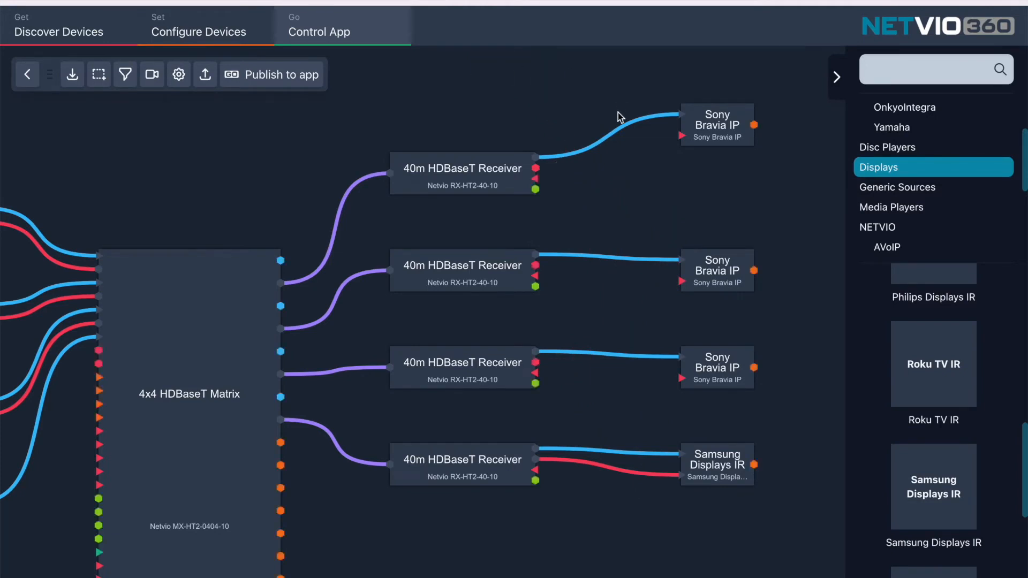
pyautogui.click(621, 133)
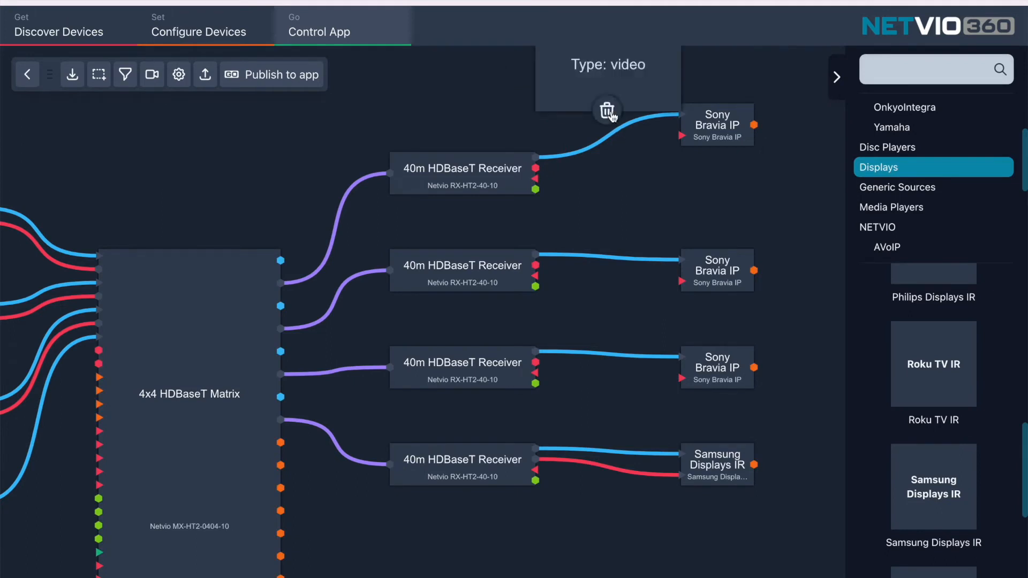
pyautogui.click(608, 111)
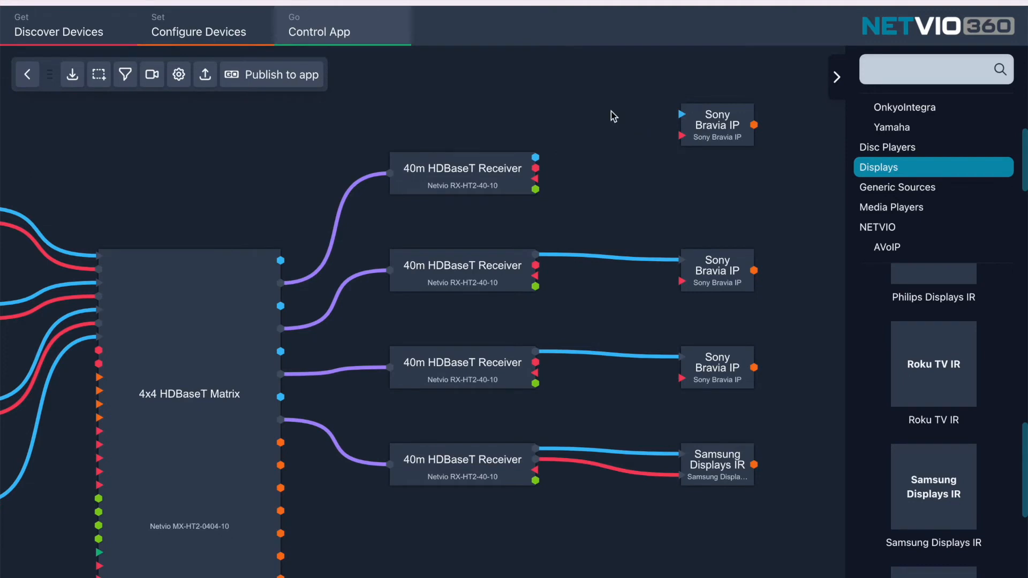
# Add a Yamaha AVR Main amp between the first receiver and its Sony display, with control IP address 192.168.0.199
pyautogui.scroll(1, 953, 201)
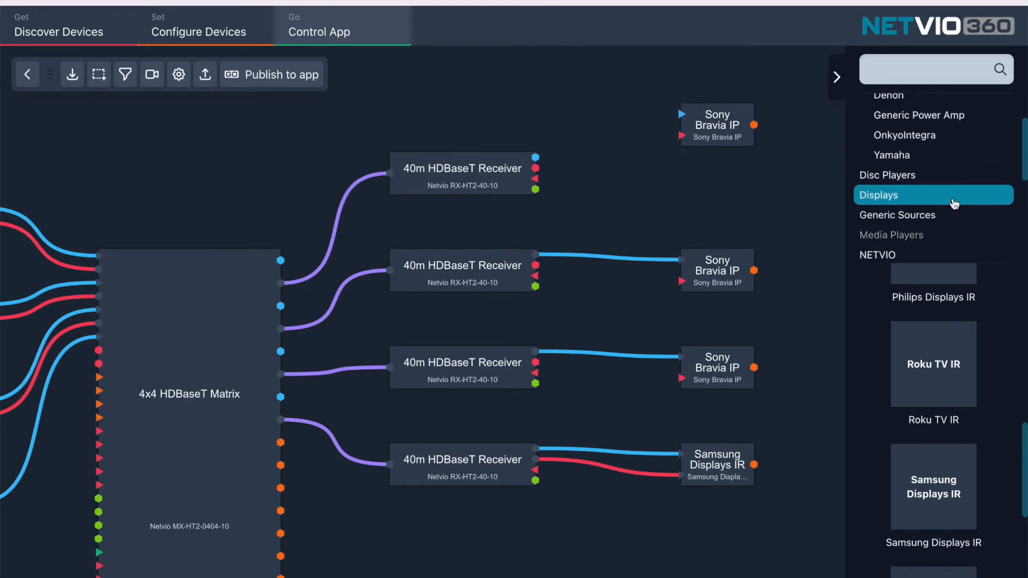
pyautogui.scroll(1, 881, 184)
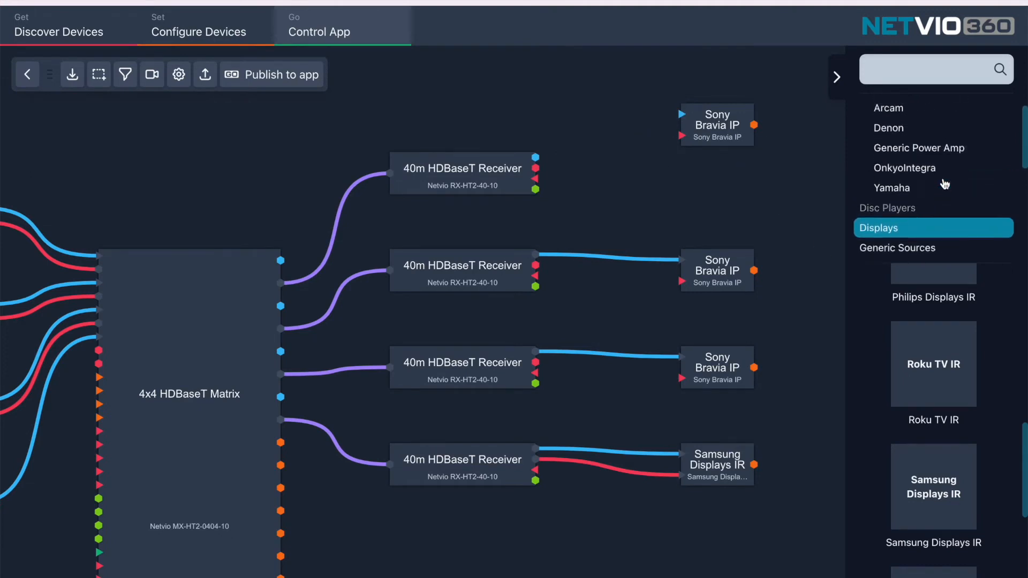
pyautogui.click(897, 194)
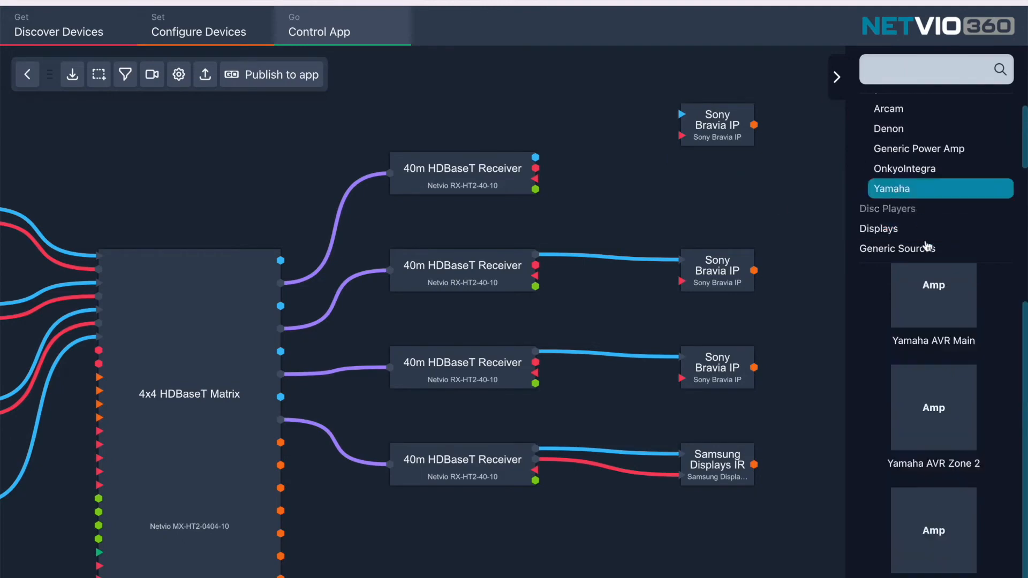
pyautogui.moveTo(929, 308); pyautogui.dragTo(594, 134)
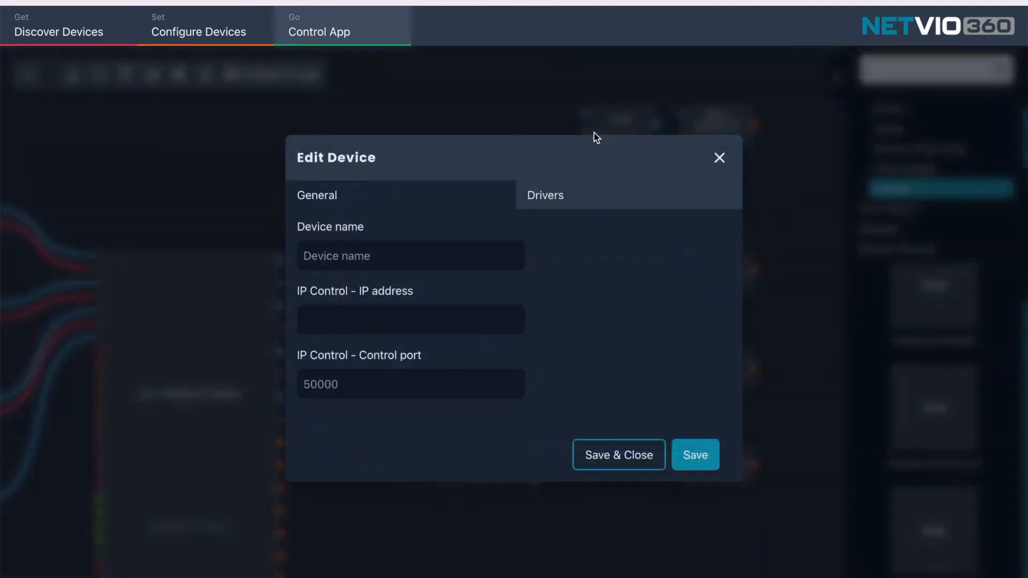
pyautogui.click(408, 321)
pyautogui.write('192')
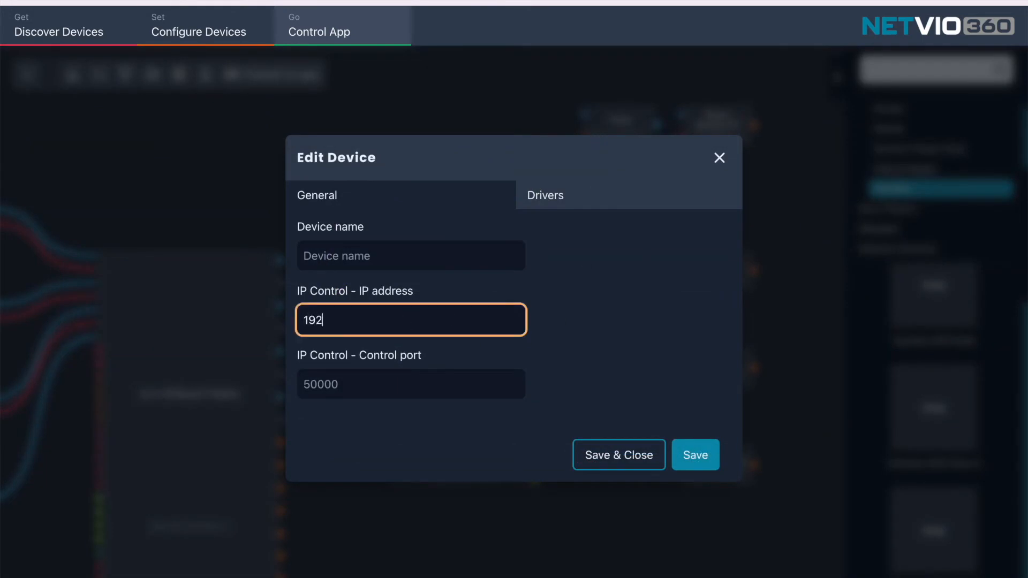
pyautogui.write('.168.0.199')
pyautogui.click(639, 457)
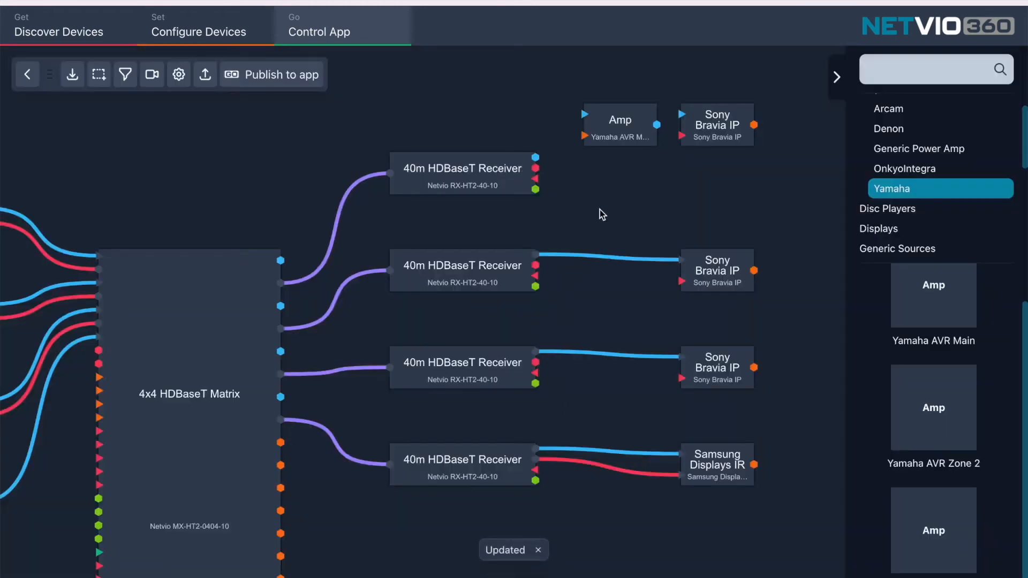
# Connect the first receiver's HDMI output to the amp's video input, and the amp's video output 1 to the Sony display
pyautogui.click(536, 157)
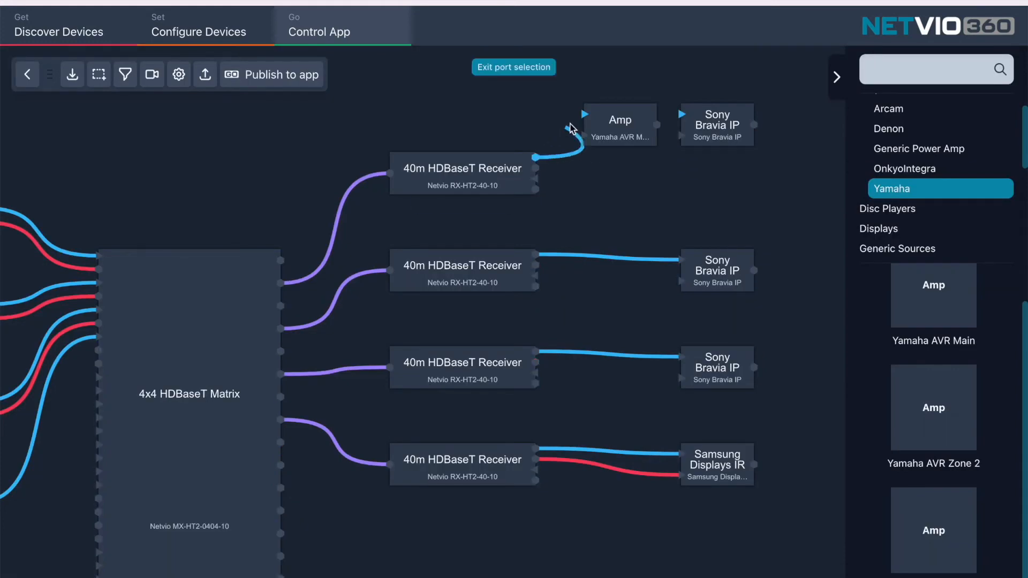
pyautogui.click(585, 116)
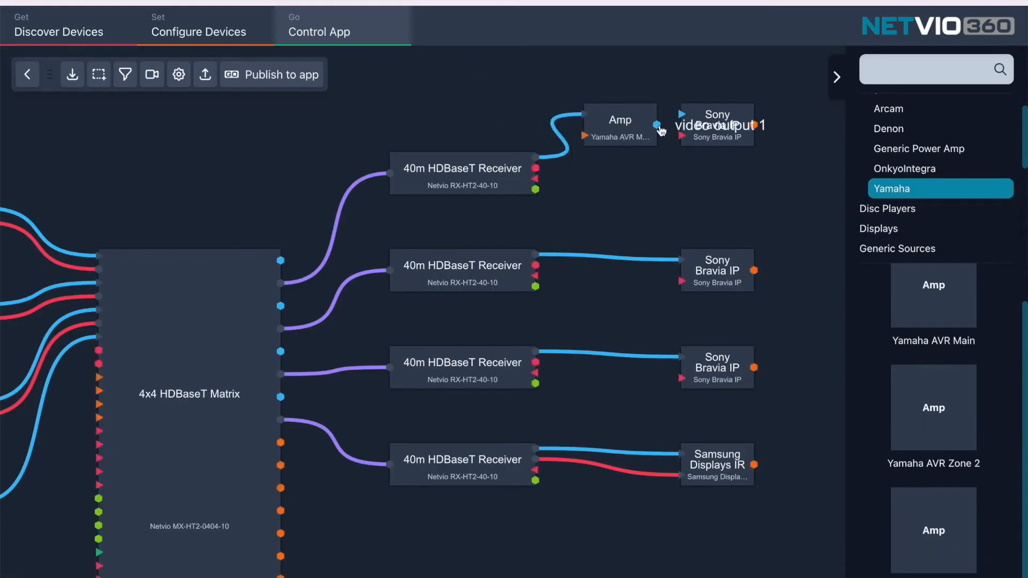
pyautogui.click(656, 125)
pyautogui.click(682, 115)
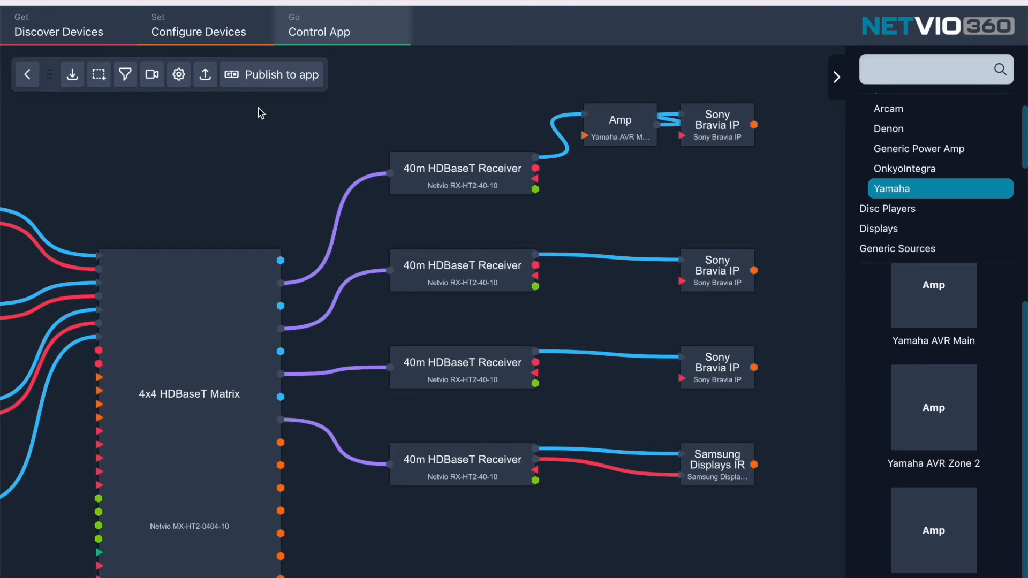
# Create an area around the Yamaha amp and its Sony display, name it Living Room and save it
pyautogui.click(98, 78)
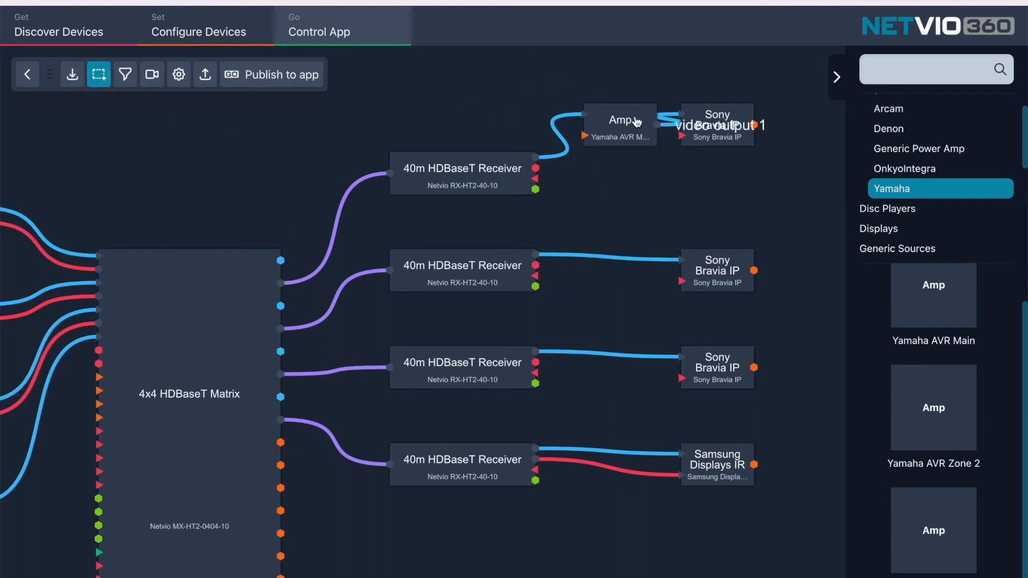
pyautogui.moveTo(541, 70); pyautogui.dragTo(806, 196)
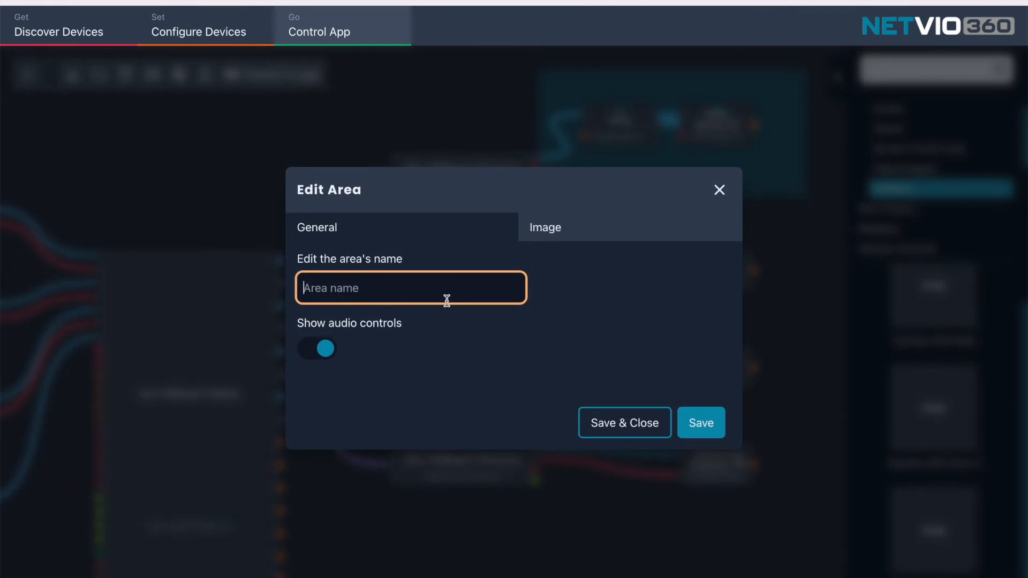
pyautogui.write('Living Room')
pyautogui.click(690, 427)
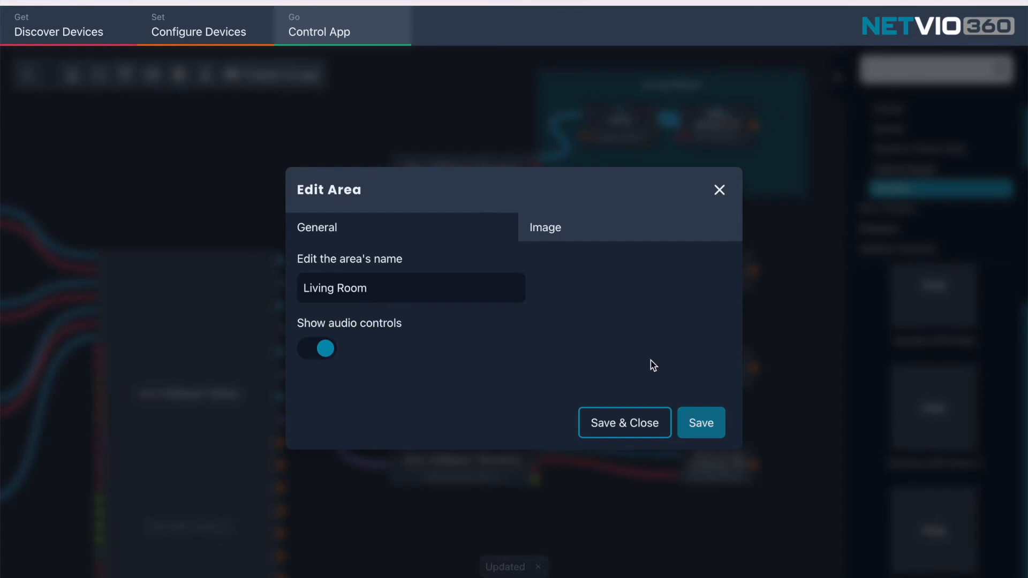
# Set Living Room.jpg from the Images folder as the Living Room area's image and close the area settings
pyautogui.click(550, 231)
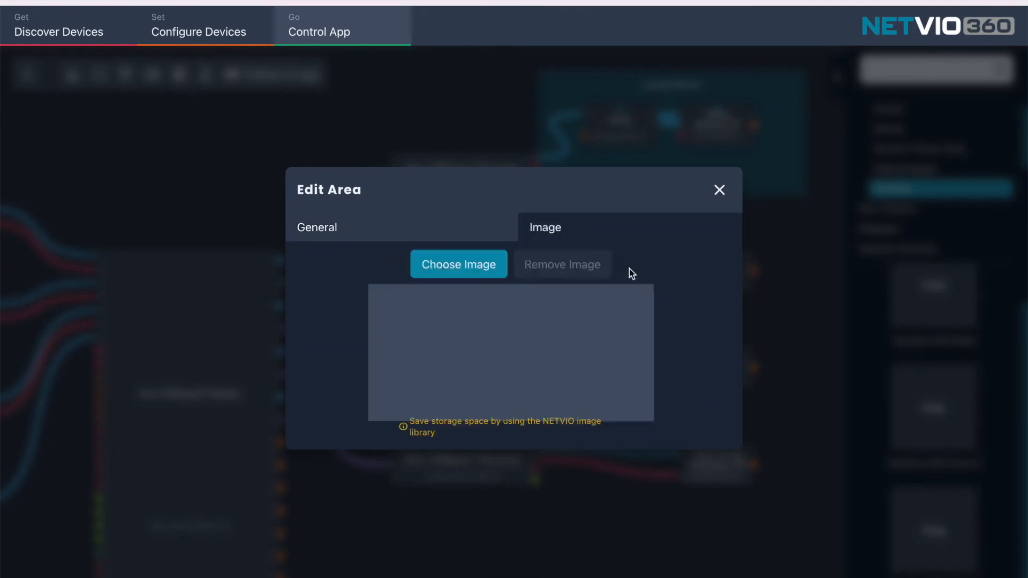
pyautogui.click(461, 274)
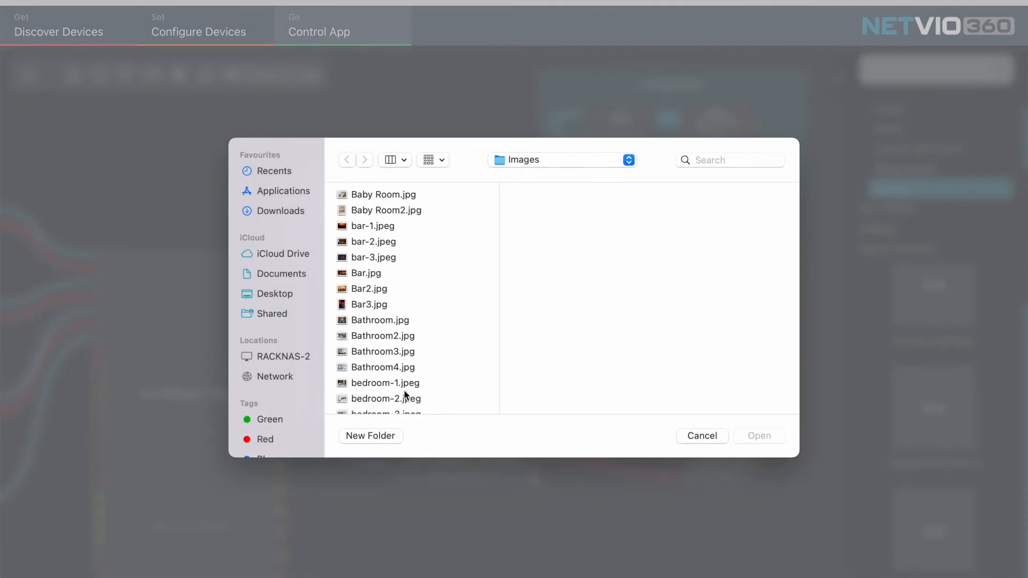
pyautogui.scroll(-10, 412, 364)
pyautogui.scroll(-7, 410, 370)
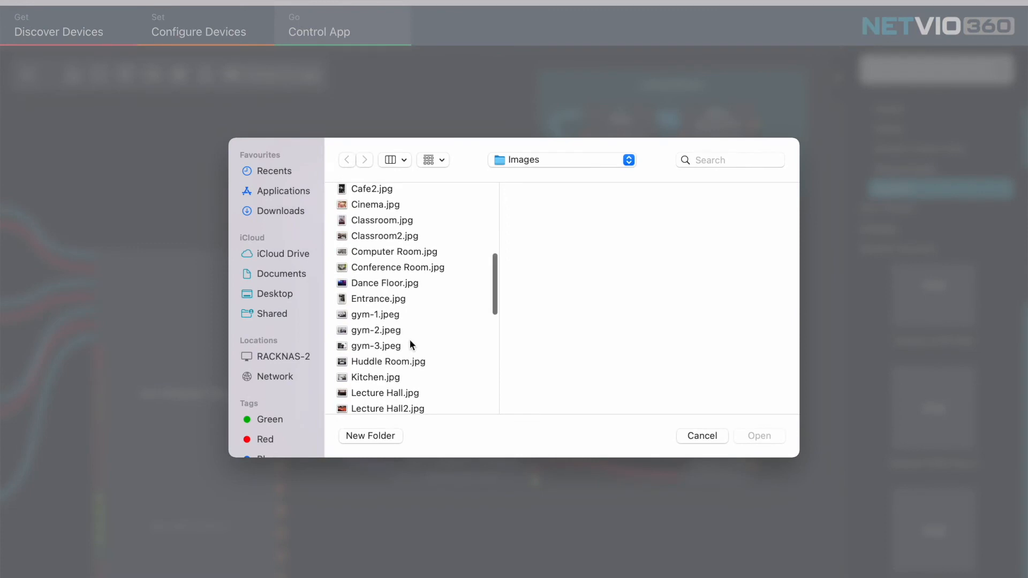
pyautogui.scroll(-5, 410, 343)
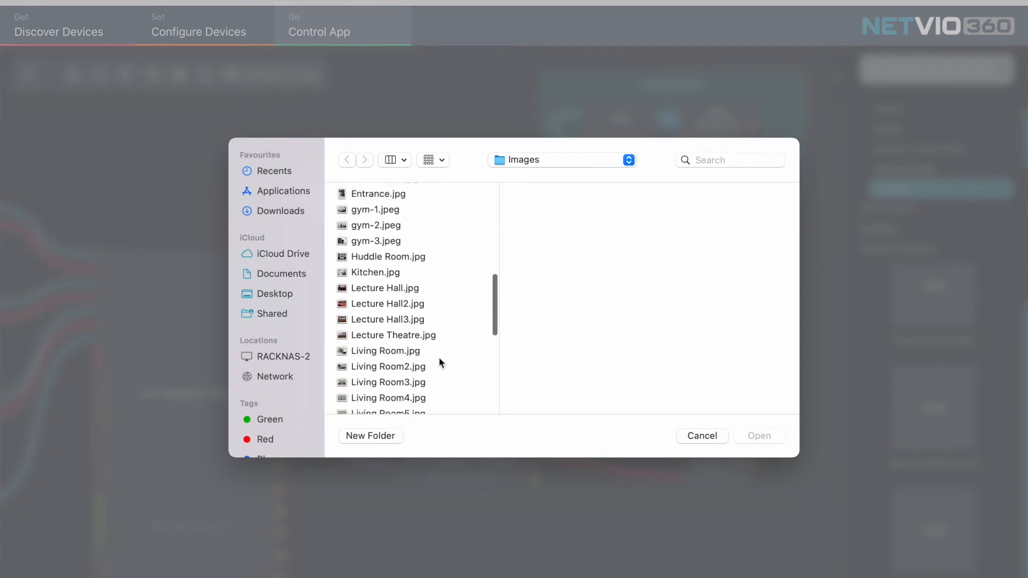
pyautogui.click(397, 348)
pyautogui.click(773, 438)
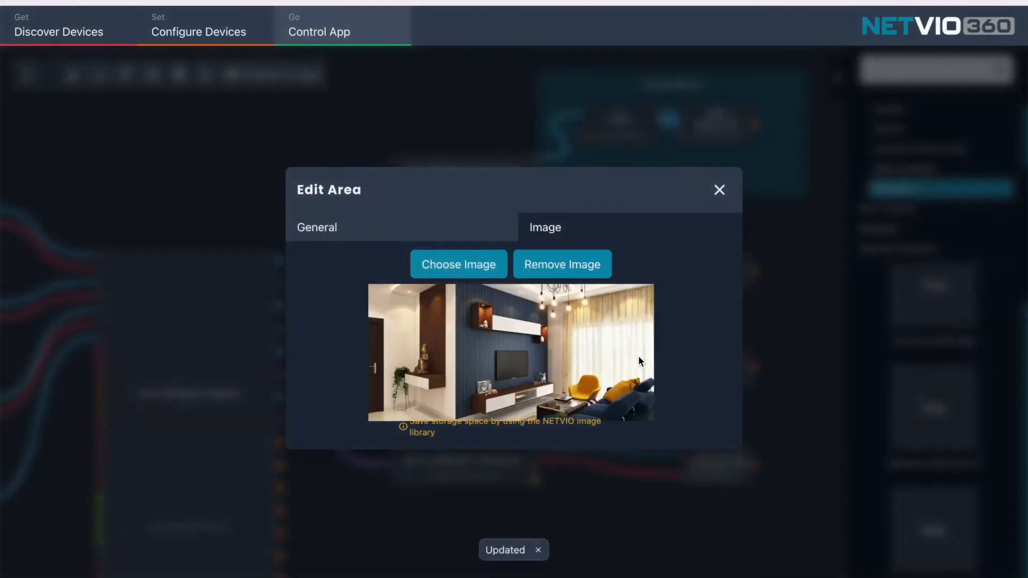
pyautogui.click(719, 191)
# Create an area around the second receiver's Sony display, name it Kitchen and save it
pyautogui.click(98, 78)
pyautogui.moveTo(567, 217); pyautogui.dragTo(833, 333)
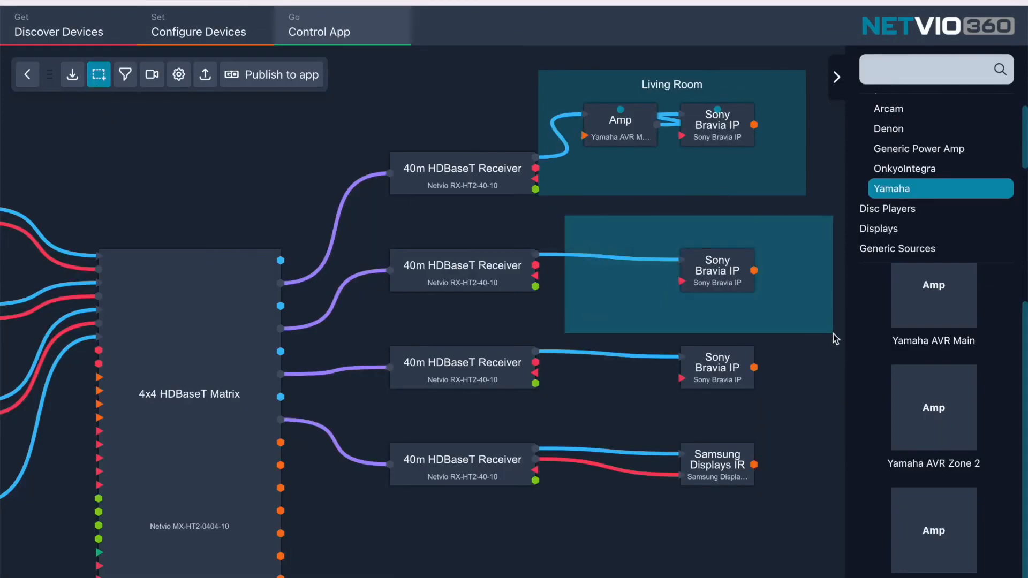
pyautogui.write('Kitchen')
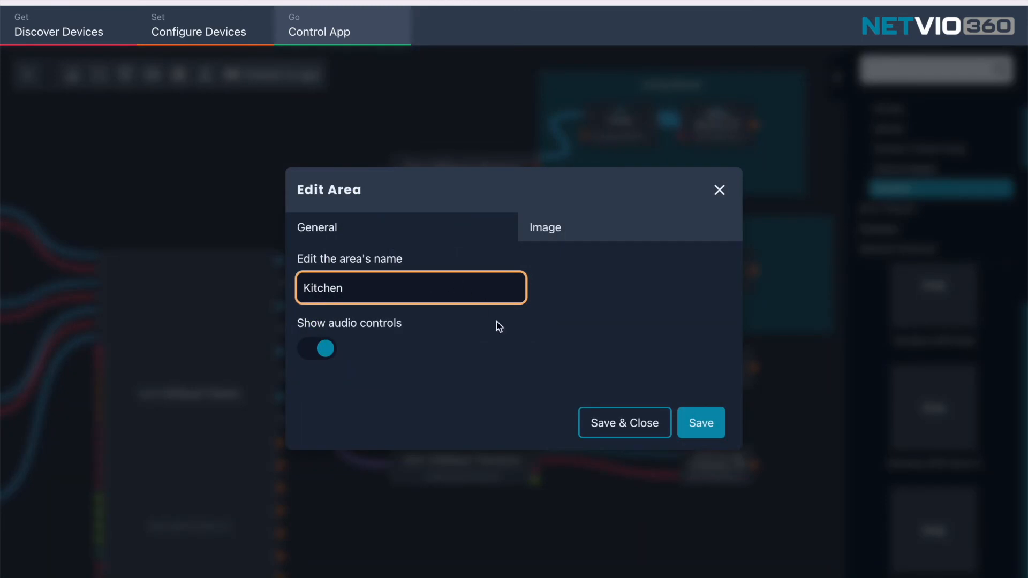
pyautogui.click(690, 422)
# Set Kitchen.jpg from the Images folder as the Kitchen area's image
pyautogui.click(569, 226)
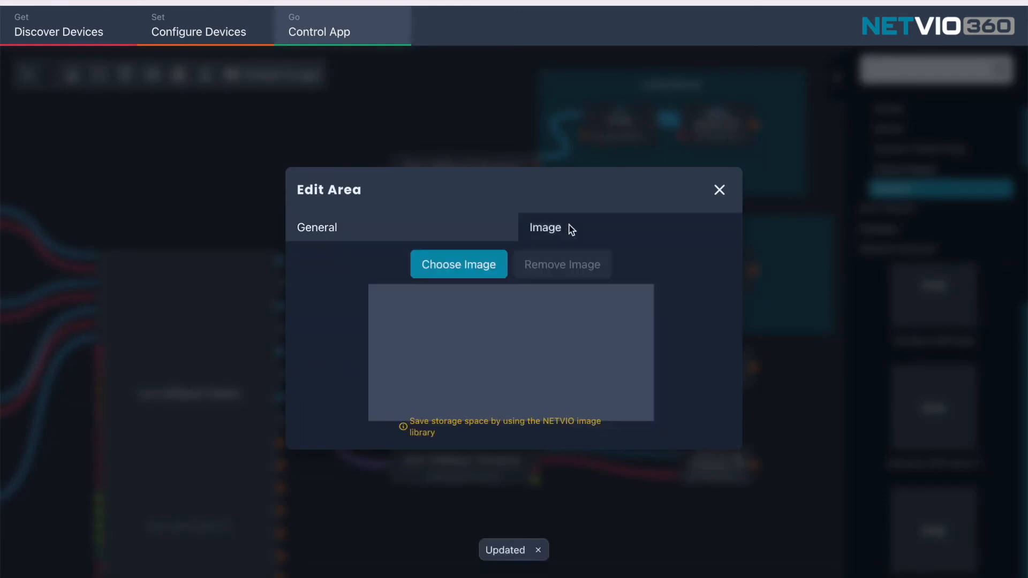
pyautogui.click(486, 263)
pyautogui.write('k')
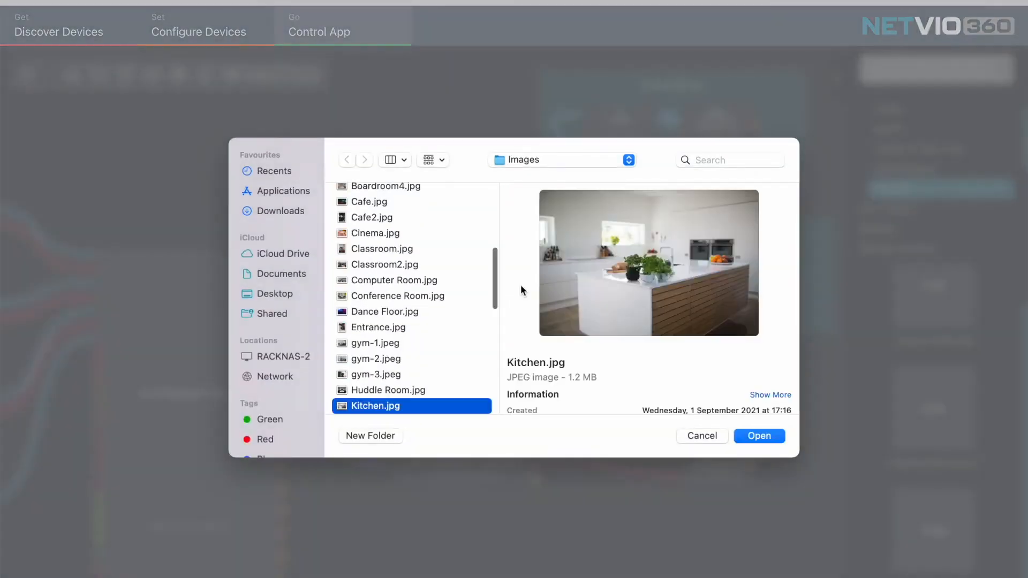
pyautogui.click(772, 436)
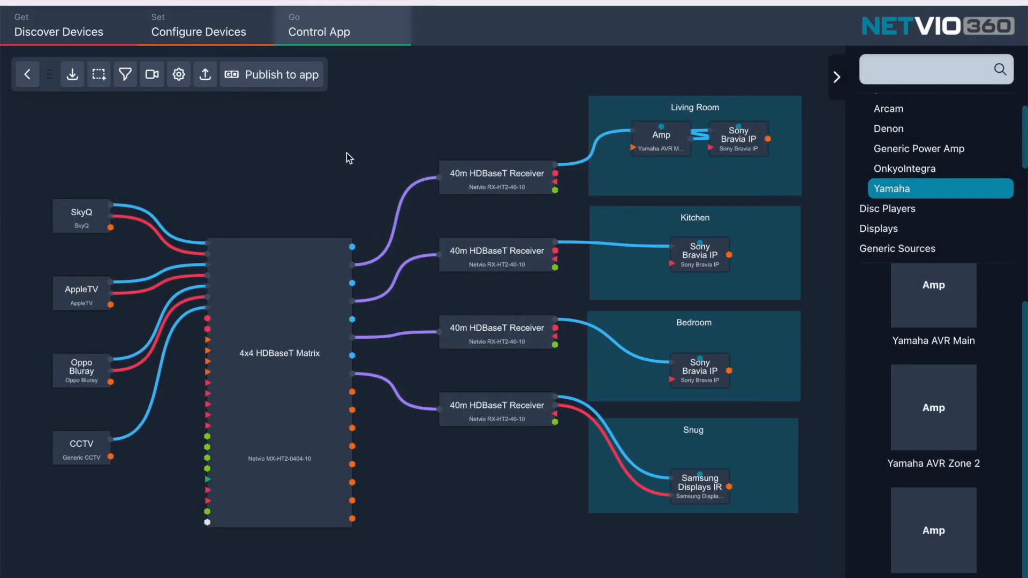
# Start publishing to the app and save the project under the name Demo
pyautogui.click(279, 78)
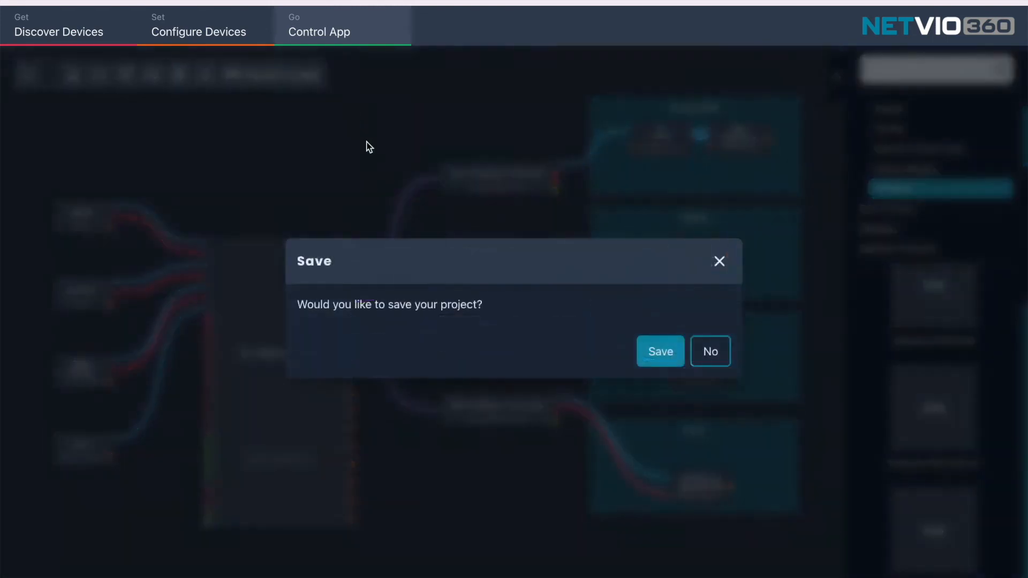
pyautogui.click(660, 353)
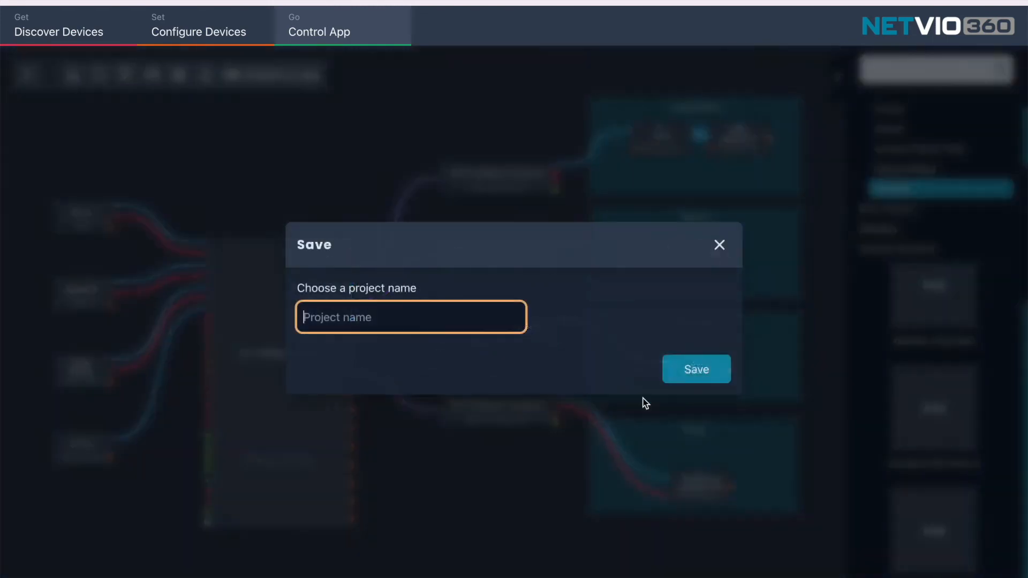
pyautogui.write('Demo')
pyautogui.click(685, 368)
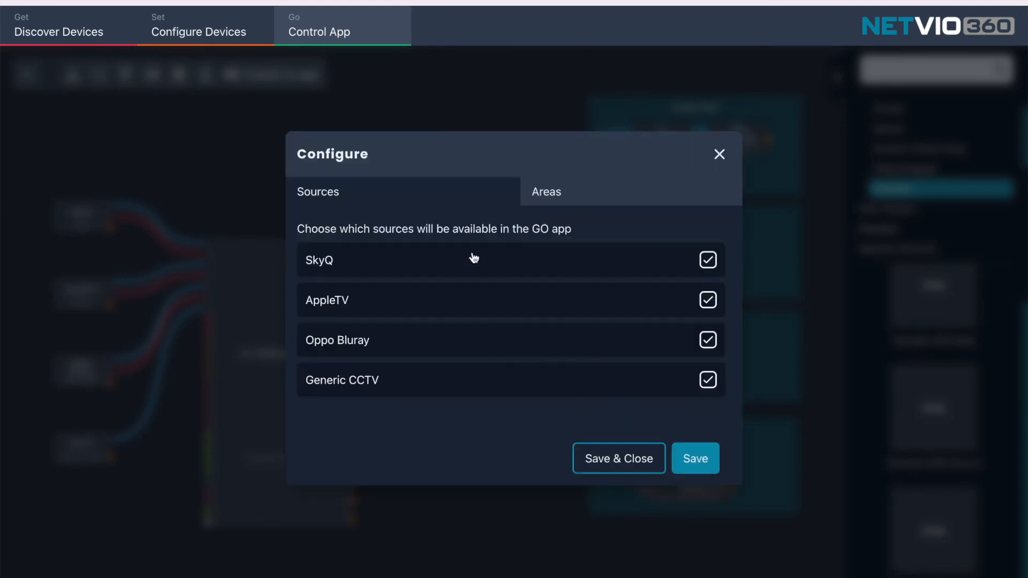
# Exclude the Generic CCTV source and the Snug area from the GO app, and save and close the configuration
pyautogui.click(546, 203)
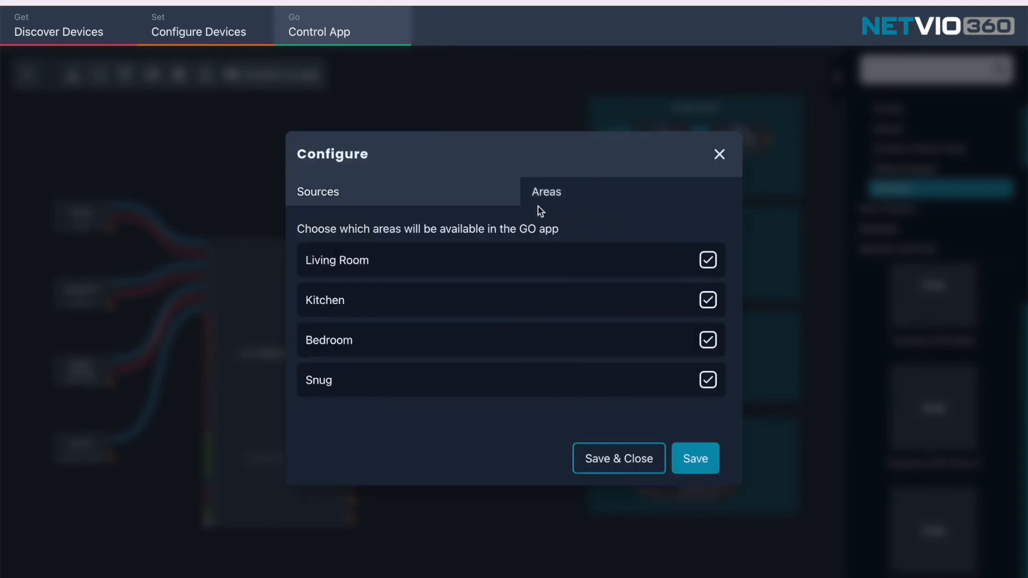
pyautogui.click(418, 195)
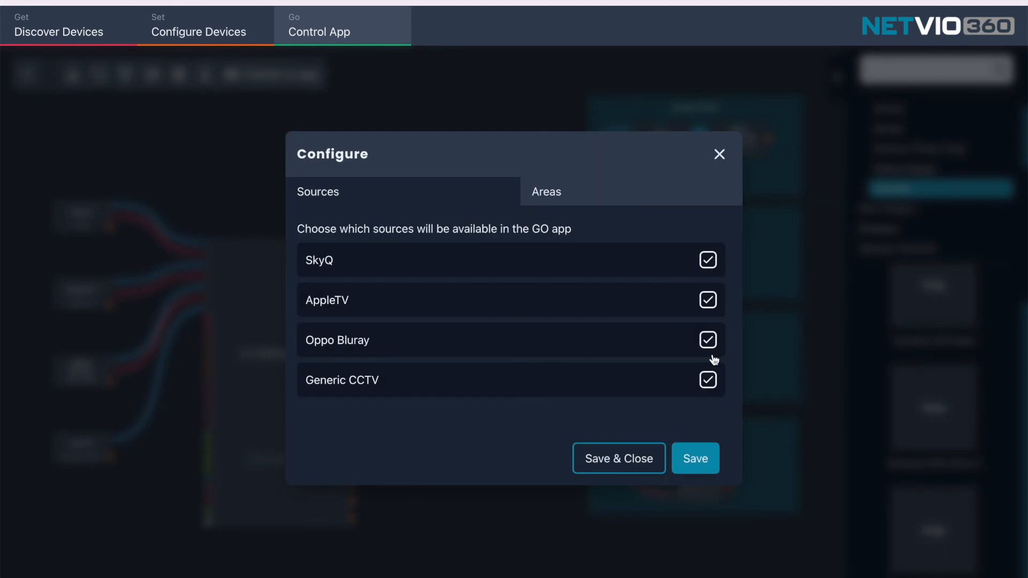
pyautogui.click(707, 380)
pyautogui.click(546, 190)
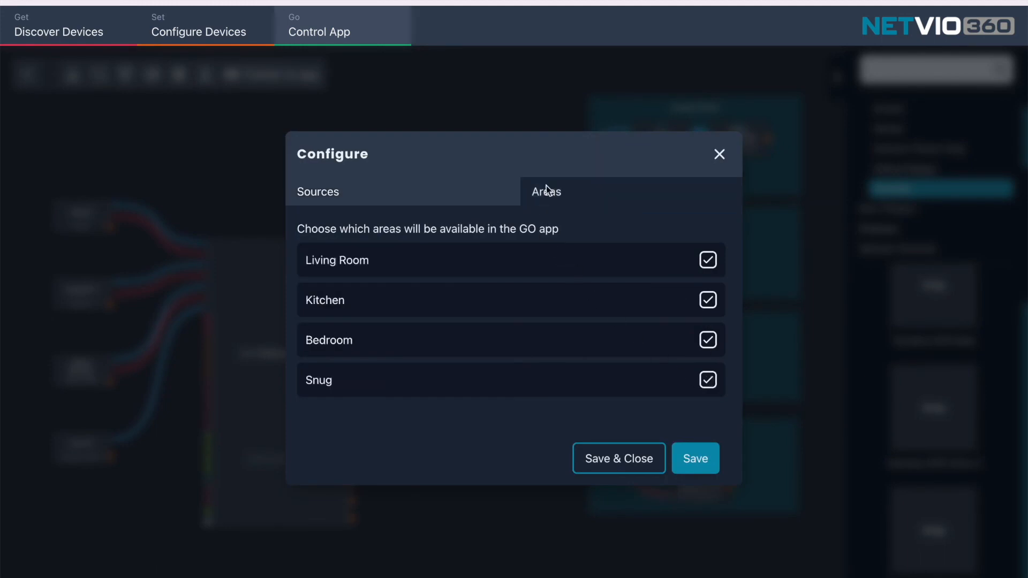
pyautogui.click(708, 384)
pyautogui.click(634, 469)
# Publish the project to the app again, declining to save it, to bring up the QR code
pyautogui.click(282, 80)
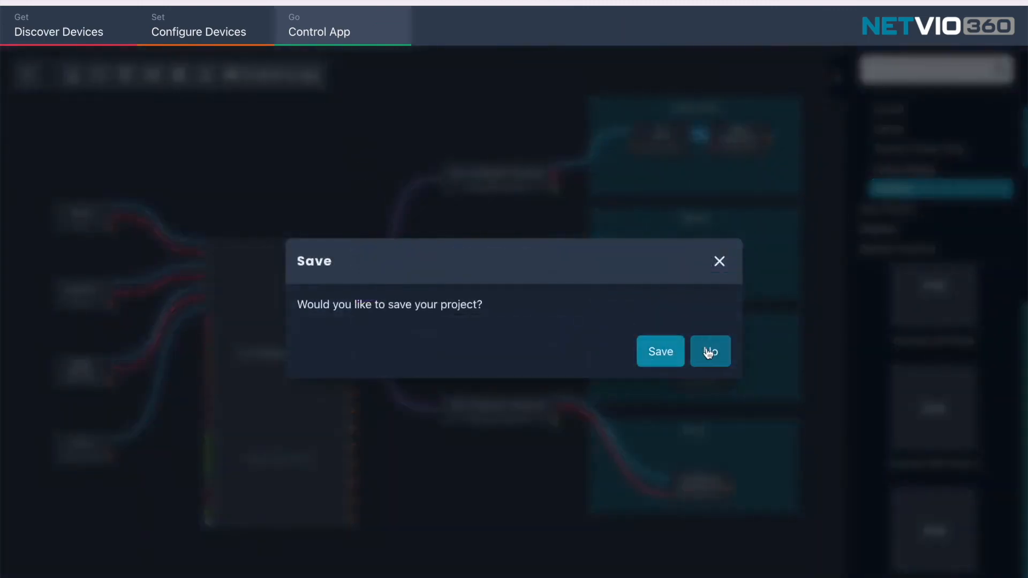
pyautogui.click(708, 353)
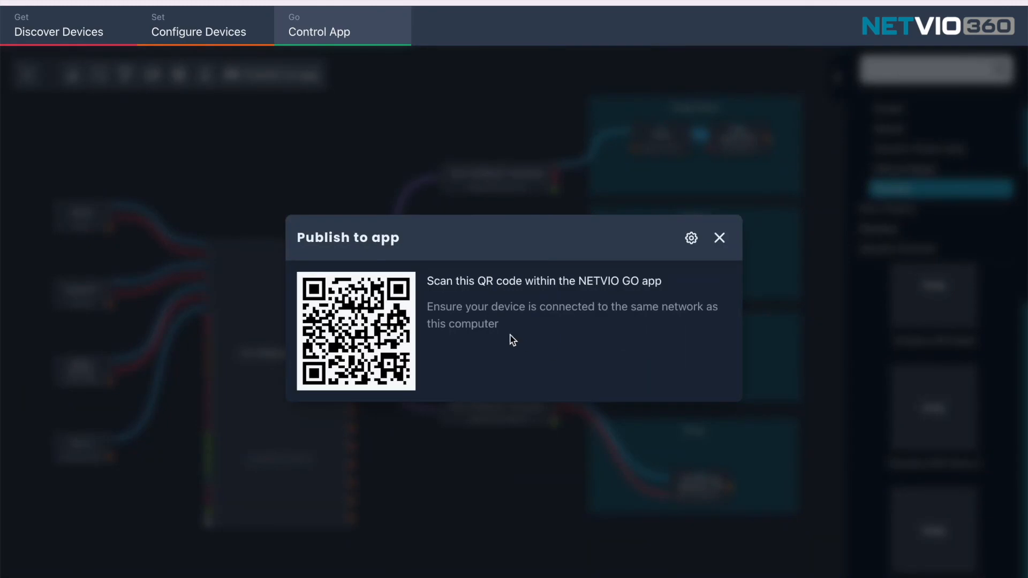